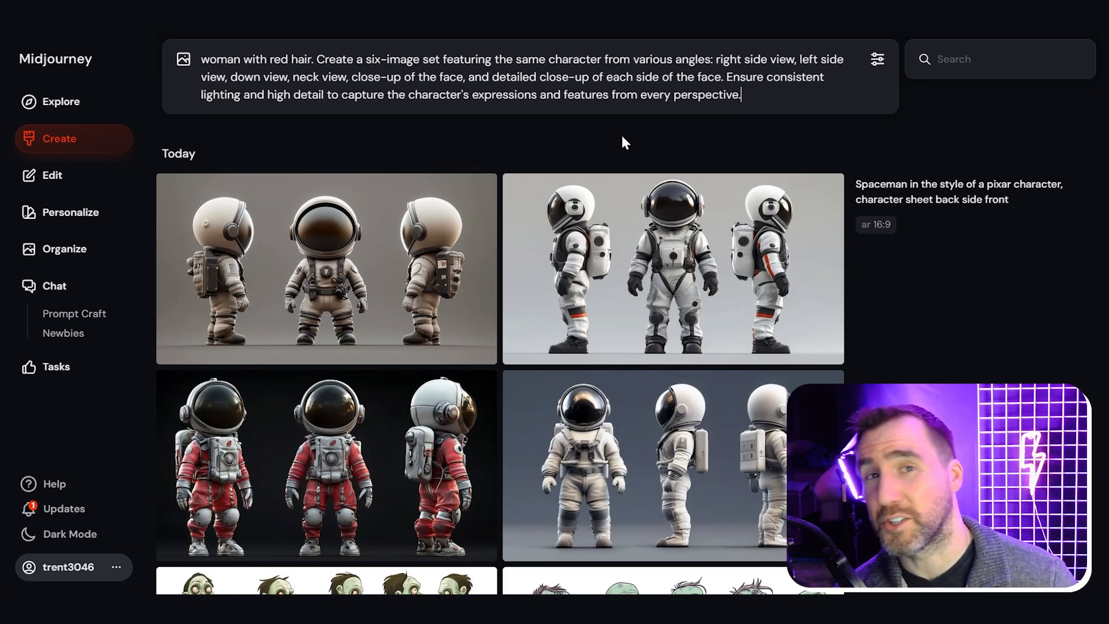
Submit the entered prompt for a six-image set of the same woman with red hair from various angles.
{"action": "left_click_drag", "start_coordinate": [315, 59], "coordinate": [280, 57]}
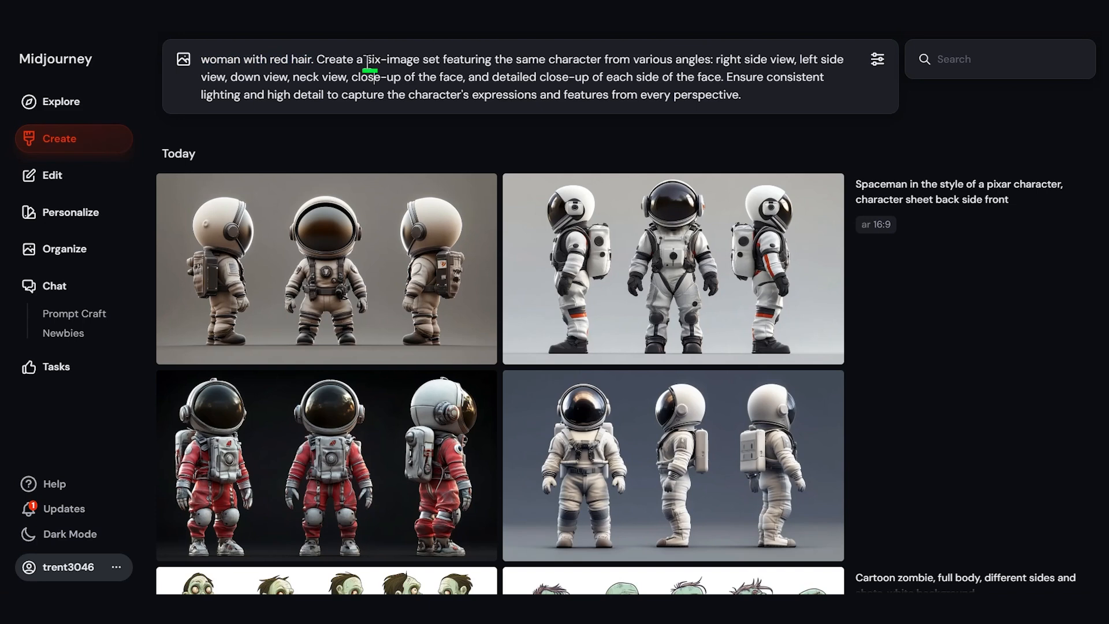
{"action": "left_click", "coordinate": [449, 94]}
{"action": "key", "text": "Return"}
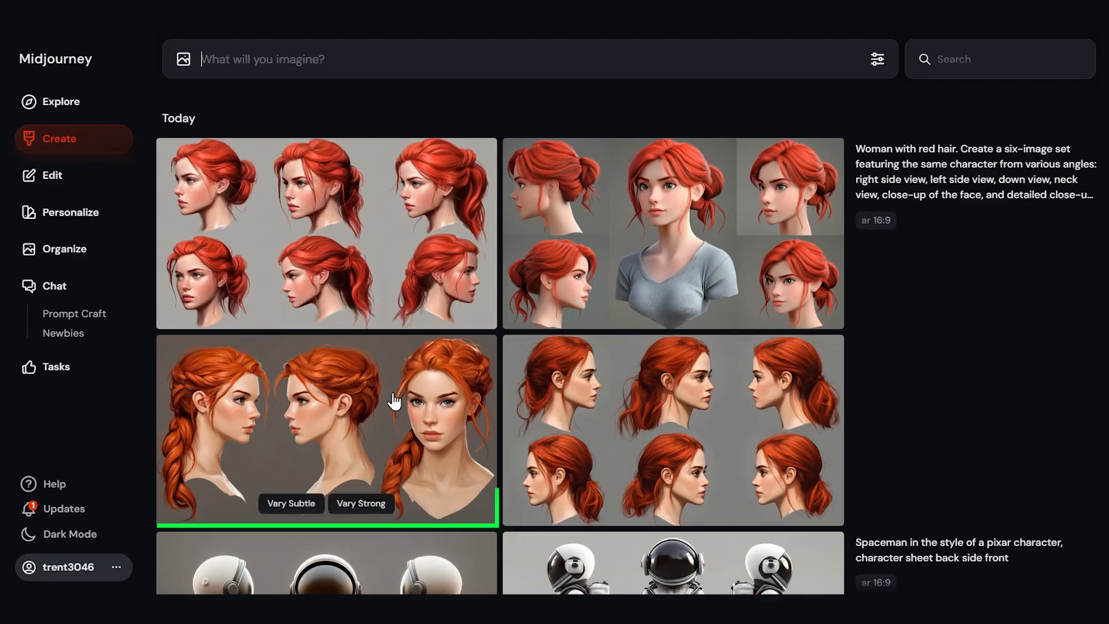
Edit the three-view image of the braided woman, extending its canvas to the right for a fourth view, and submit it.
{"action": "left_click", "coordinate": [360, 382]}
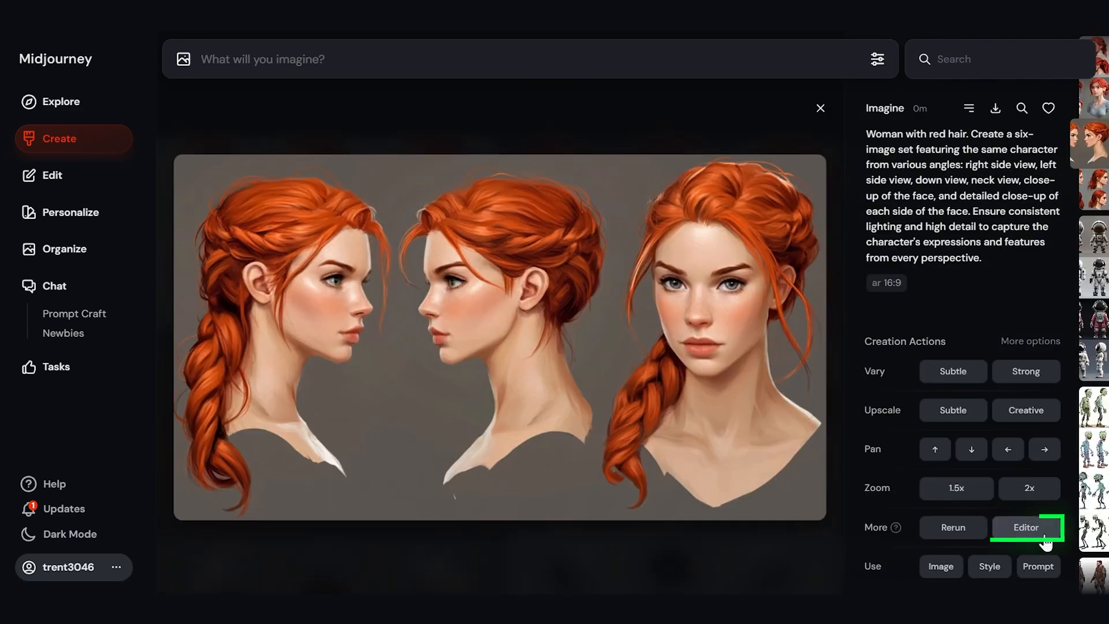
{"action": "left_click", "coordinate": [1034, 530]}
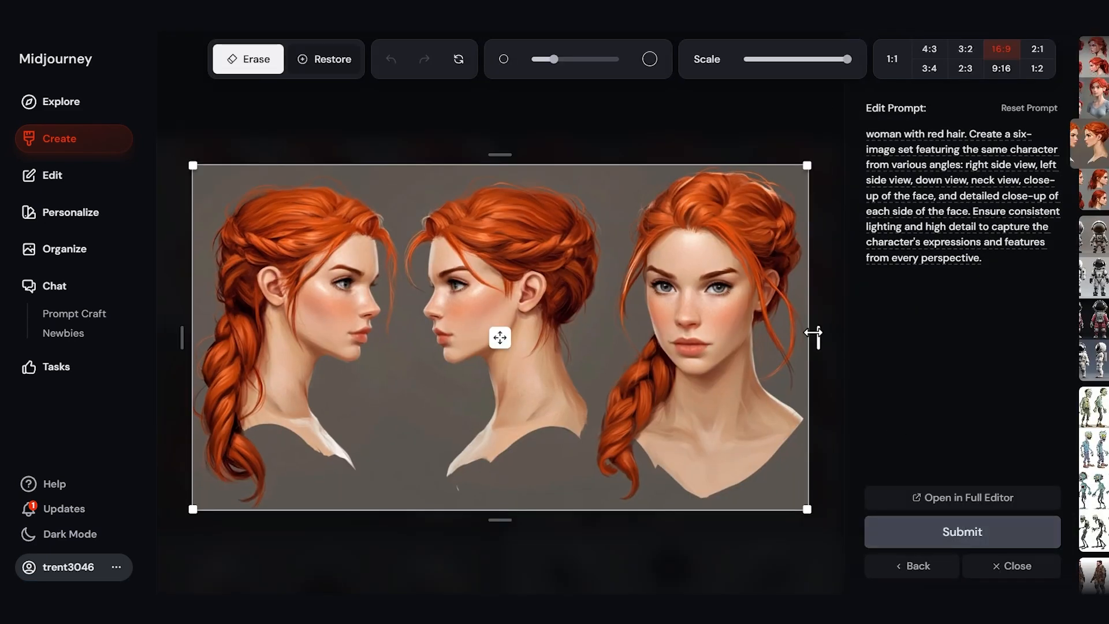
{"action": "left_click_drag", "start_coordinate": [818, 340], "coordinate": [937, 366]}
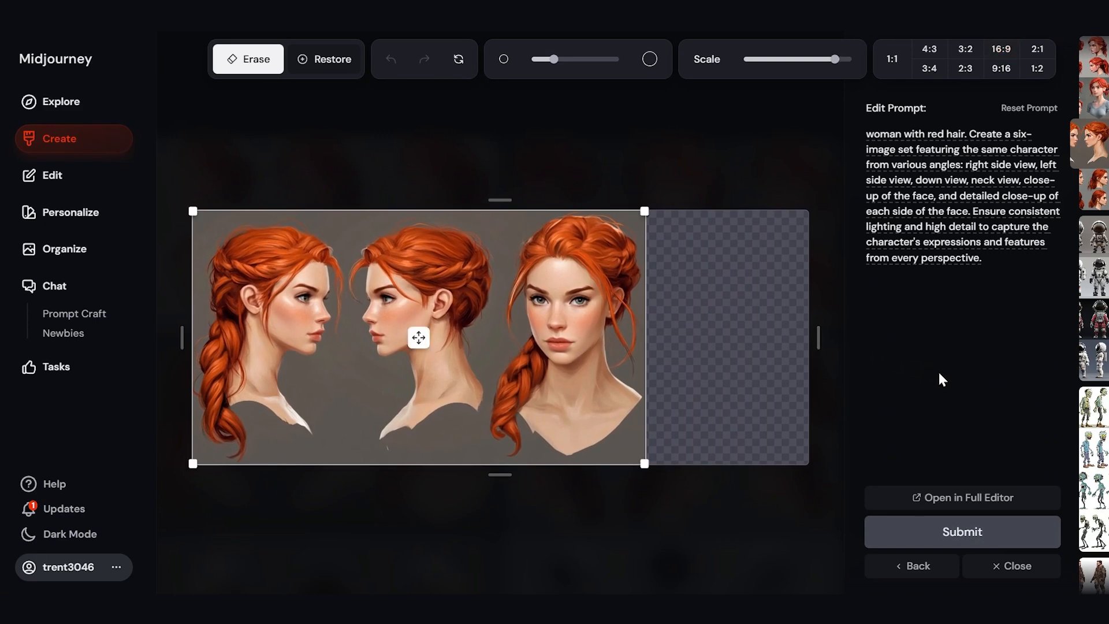
{"action": "left_click", "coordinate": [965, 534]}
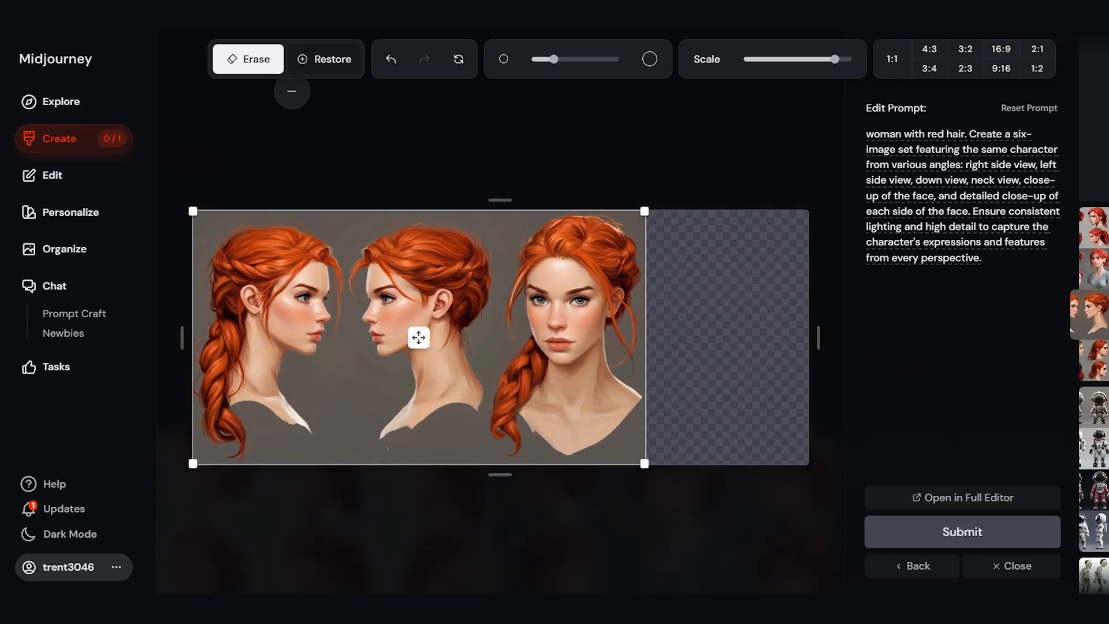
{"action": "left_click", "coordinate": [60, 139]}
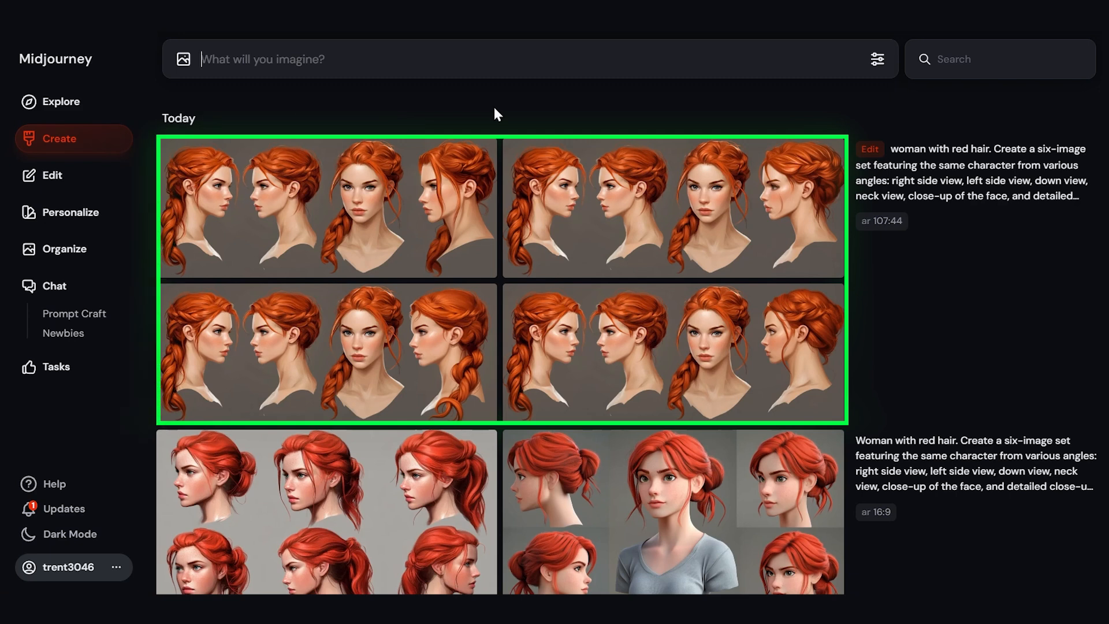
Upscale the second image of the pixel art tough guy in combat fatigues with the Subtle option.
{"action": "scroll", "coordinate": [595, 231], "scroll_direction": "down", "scroll_amount": 15}
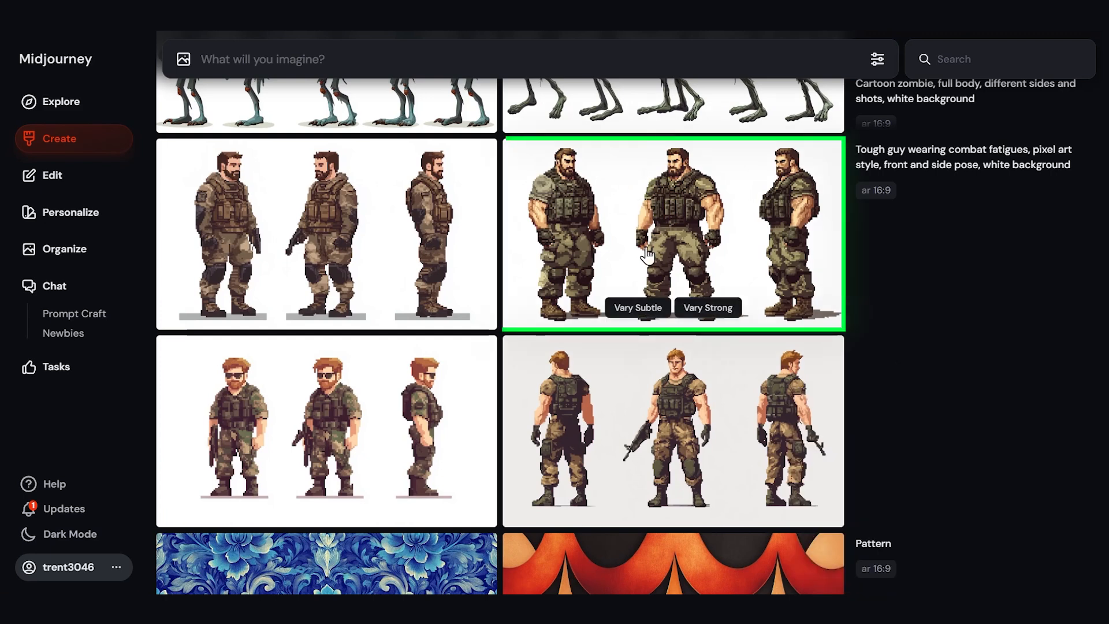
{"action": "left_click", "coordinate": [678, 206]}
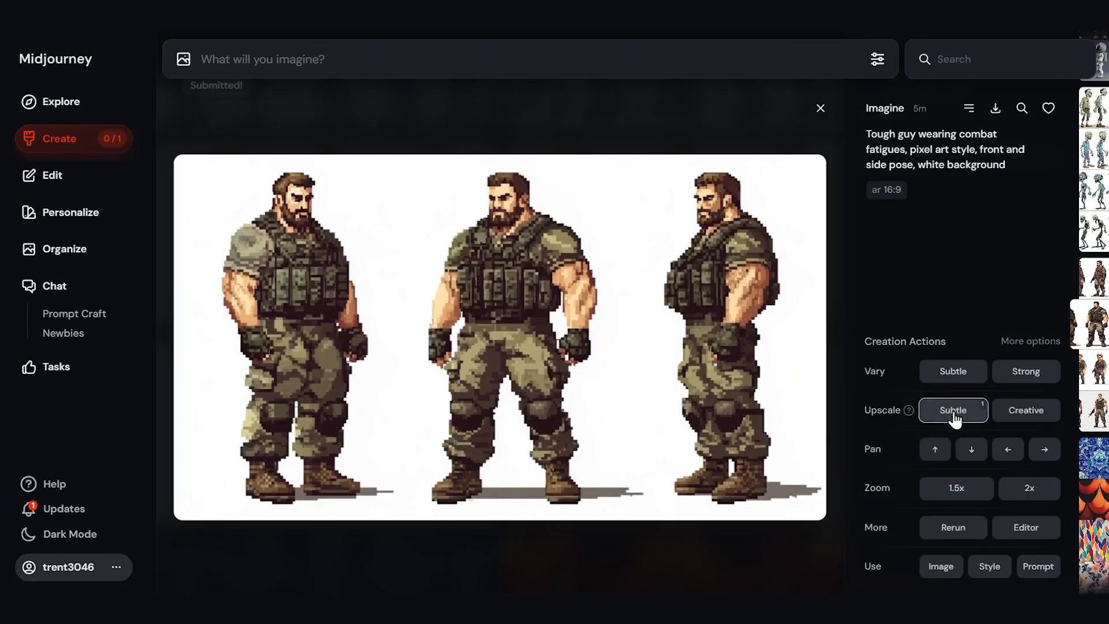
{"action": "left_click", "coordinate": [64, 149]}
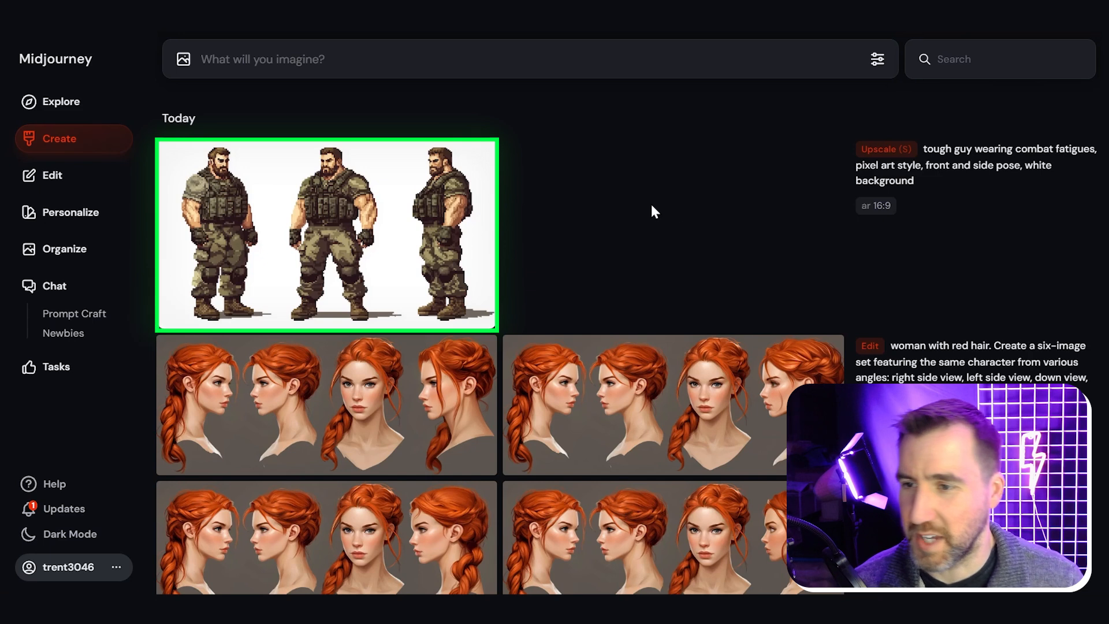
Save the upscaled combat fatigues image as Soldier.png.
{"action": "left_click", "coordinate": [342, 182]}
{"action": "right_click", "coordinate": [514, 211]}
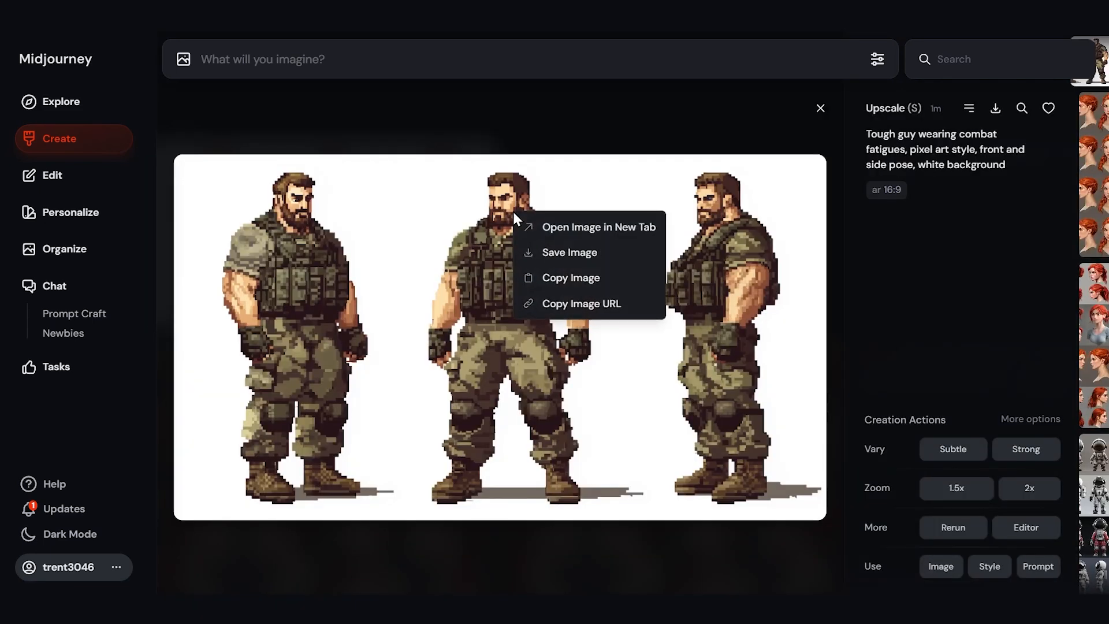
{"action": "left_click", "coordinate": [559, 250]}
{"action": "type", "text": "Soldier"}
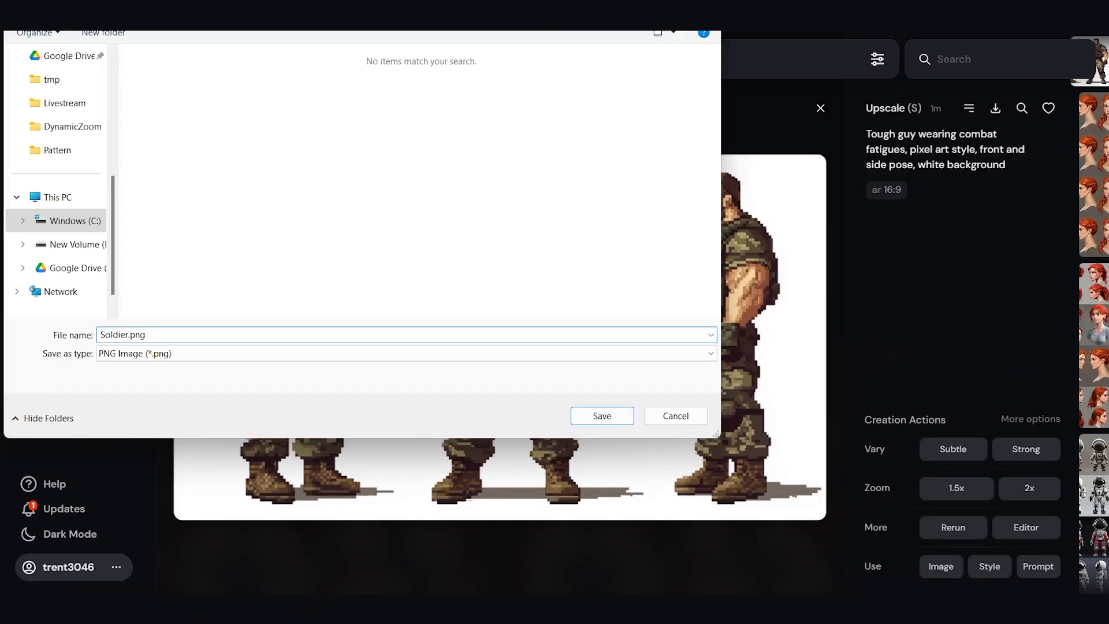
{"action": "key", "text": "Return"}
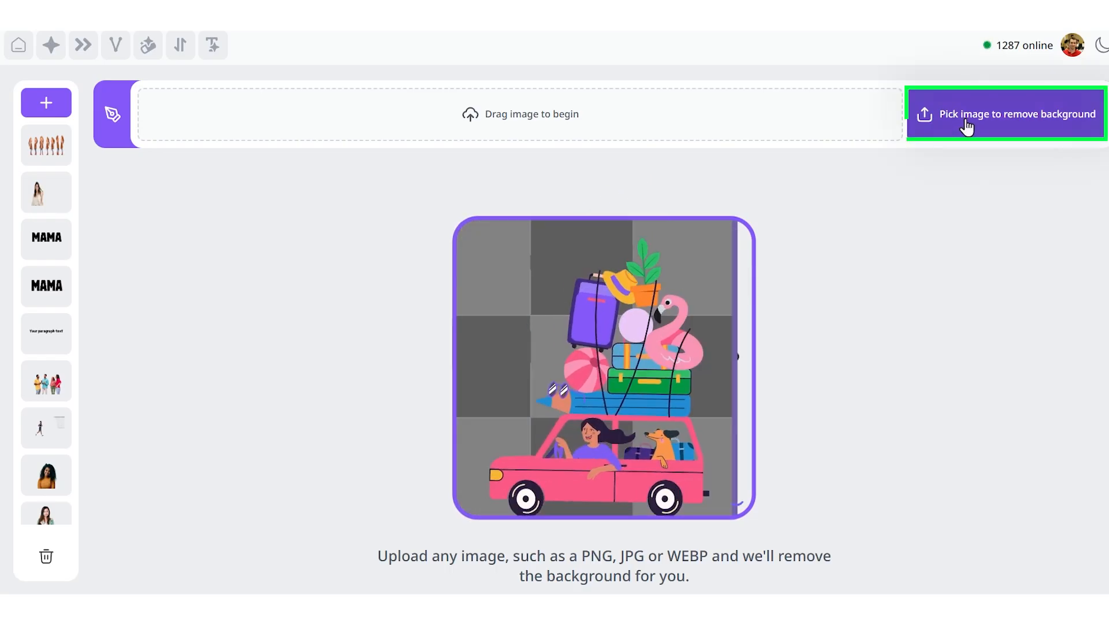
Switch to the online background remover and upload Soldier.png from the tmp folder.
{"action": "left_click", "coordinate": [966, 119]}
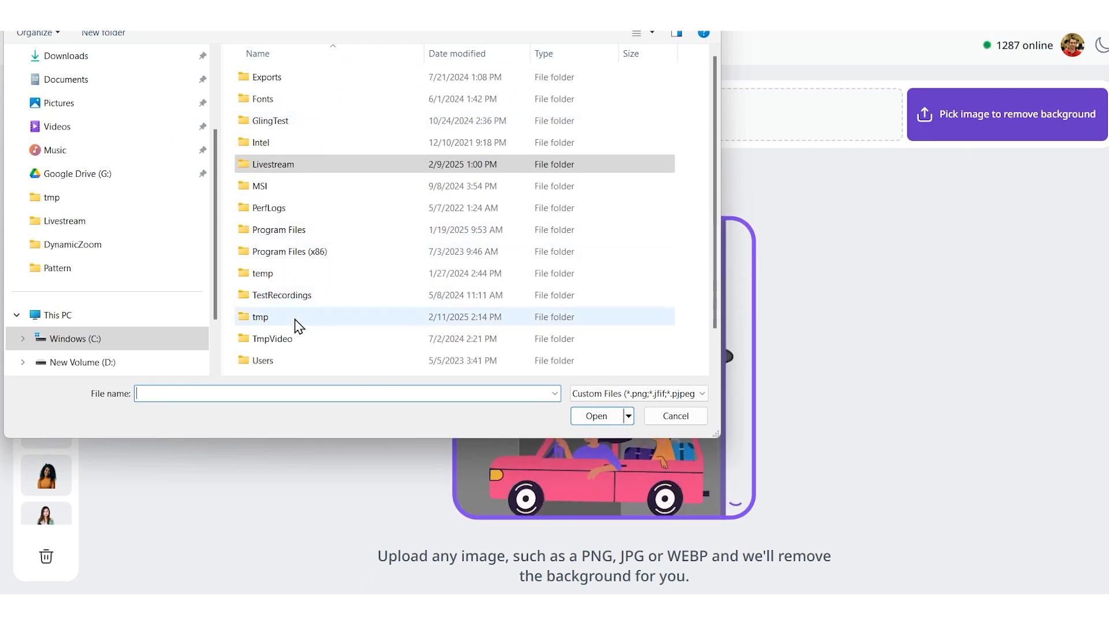
{"action": "double_click", "coordinate": [296, 320]}
{"action": "left_click", "coordinate": [290, 109]}
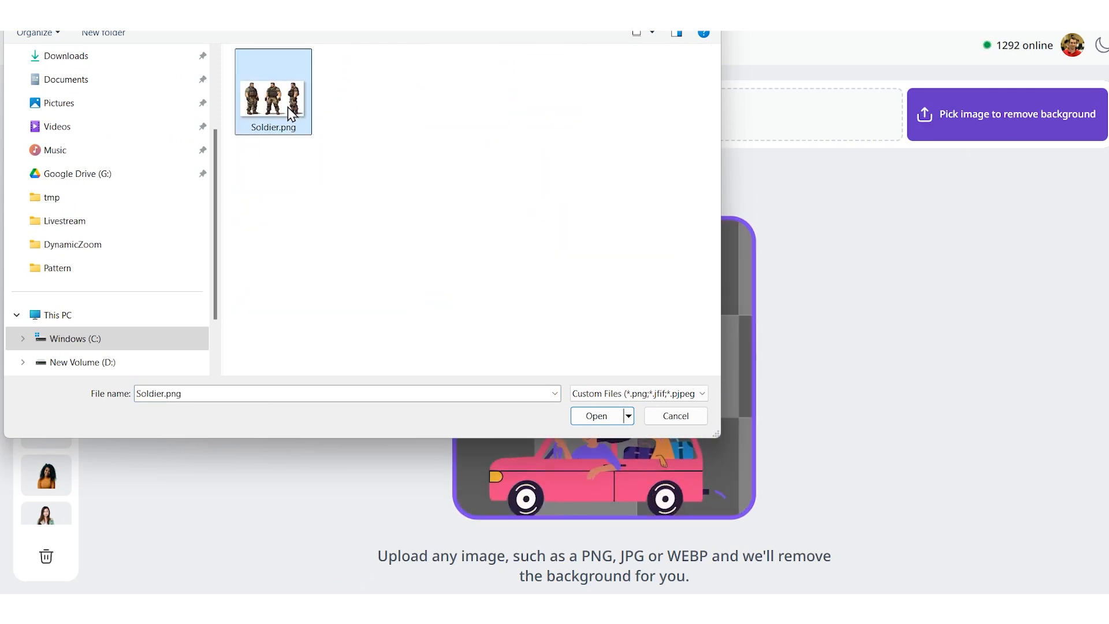
{"action": "left_click", "coordinate": [592, 410]}
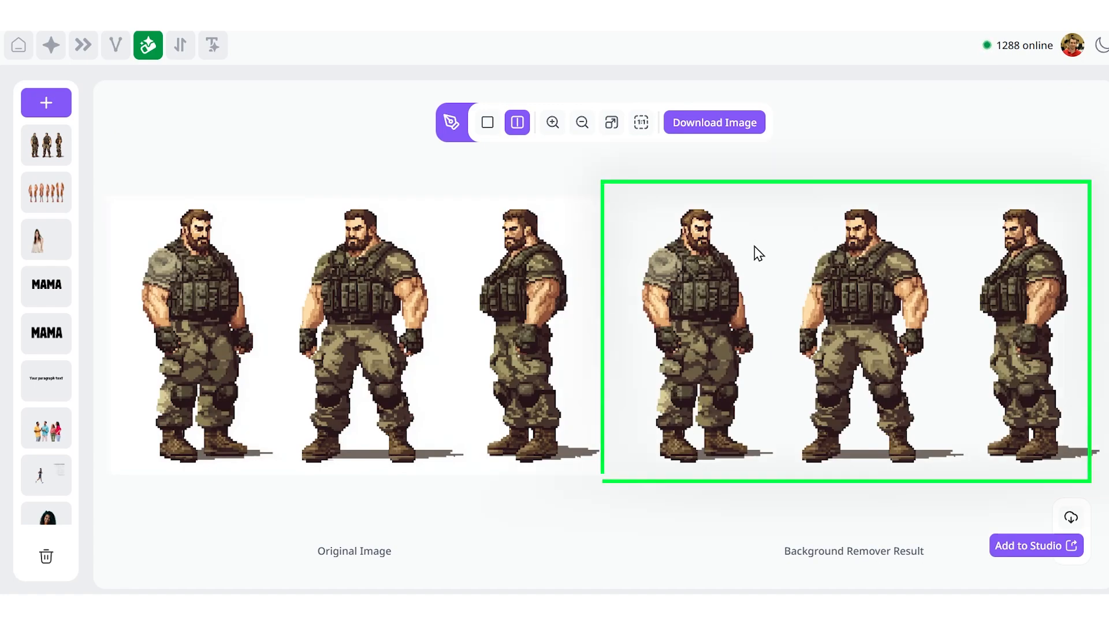
Download the background-removed image as Soldier_Transparent.png.
{"action": "left_click", "coordinate": [723, 130]}
{"action": "left_click", "coordinate": [162, 116]}
{"action": "left_click", "coordinate": [128, 335]}
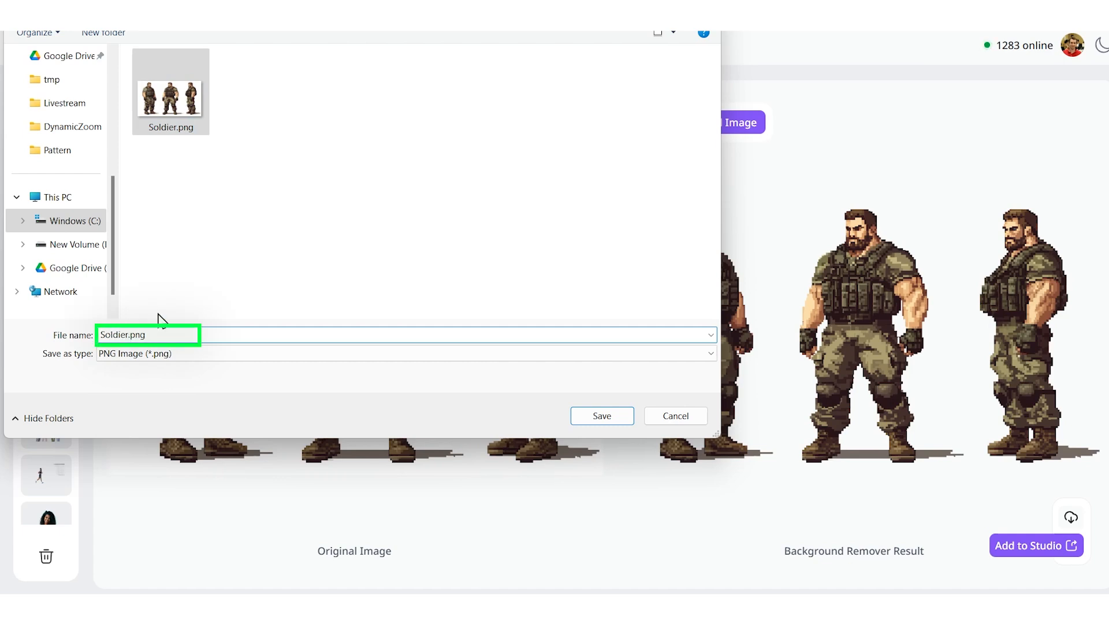
{"action": "type", "text": "_Transparent"}
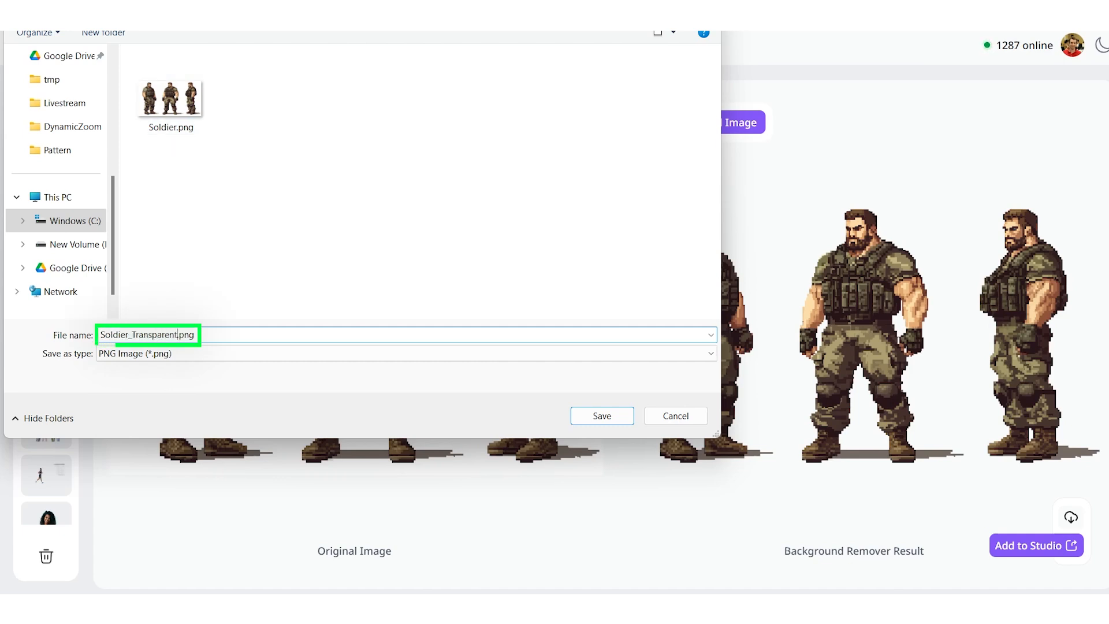
{"action": "key", "text": "Return"}
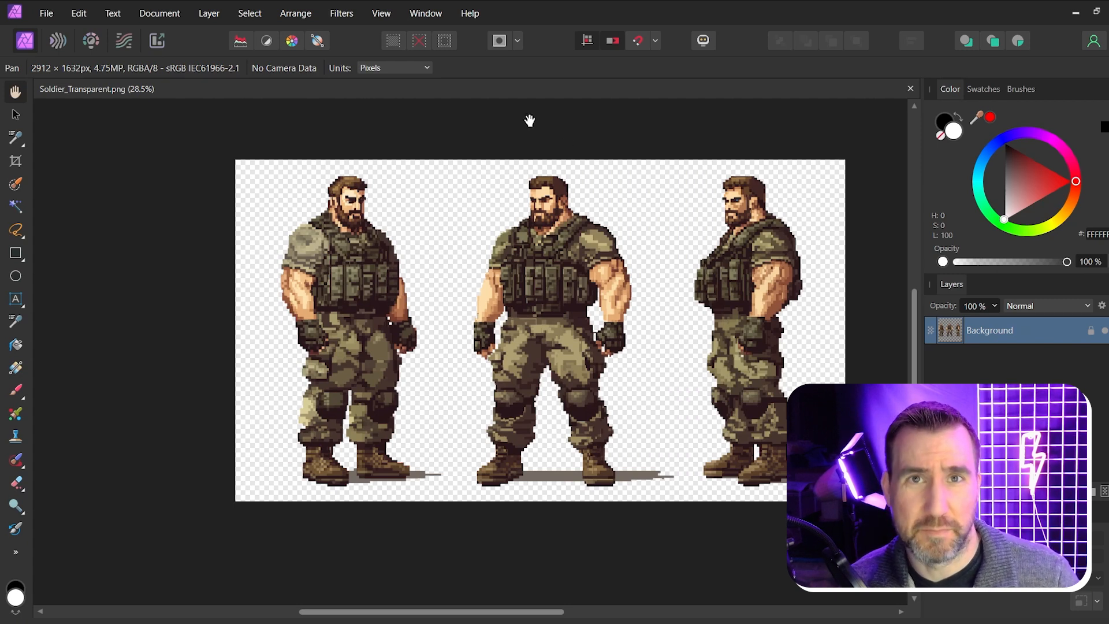
In Affinity Photo, add a bright green fill layer to Soldier_Transparent.png and place it beneath the Background layer.
{"action": "left_click", "coordinate": [209, 13]}
{"action": "left_click", "coordinate": [234, 128]}
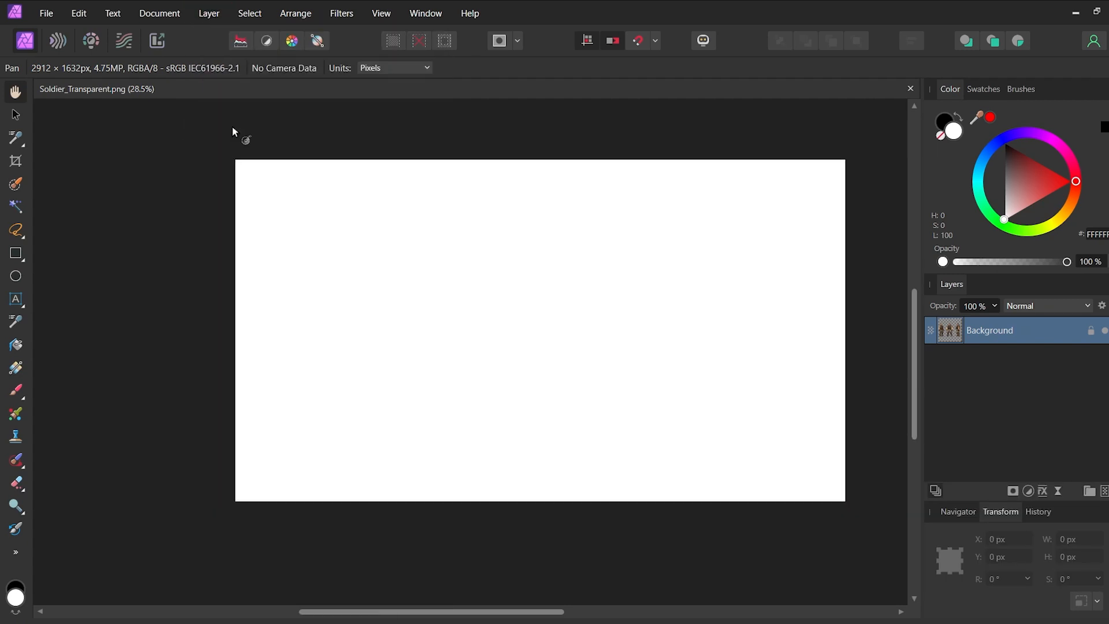
{"action": "left_click", "coordinate": [1030, 236]}
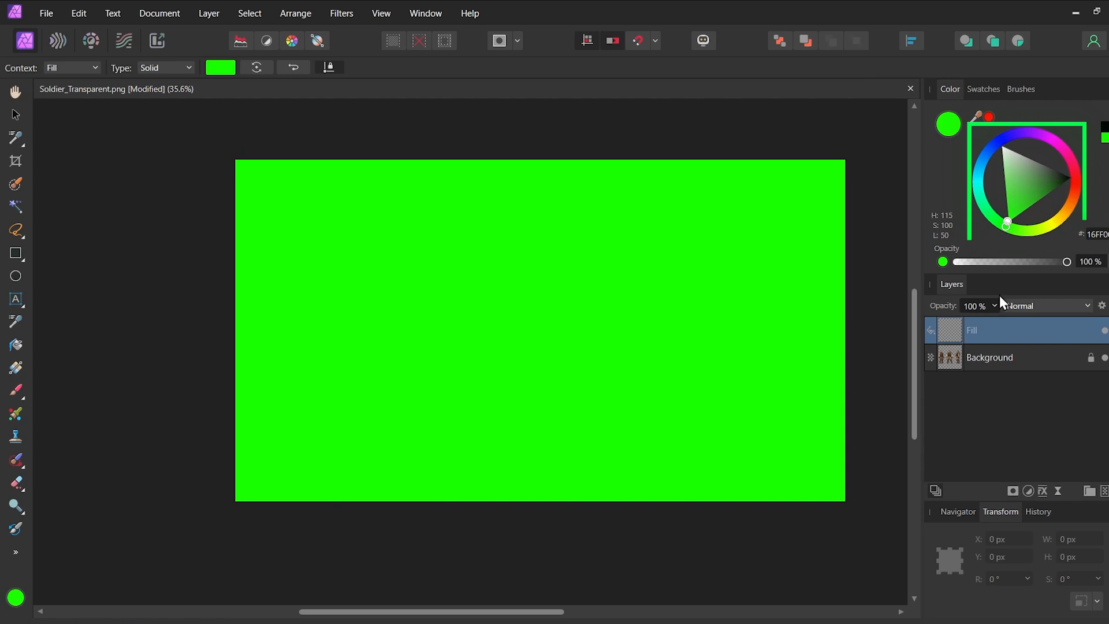
{"action": "left_click_drag", "start_coordinate": [949, 336], "coordinate": [944, 380]}
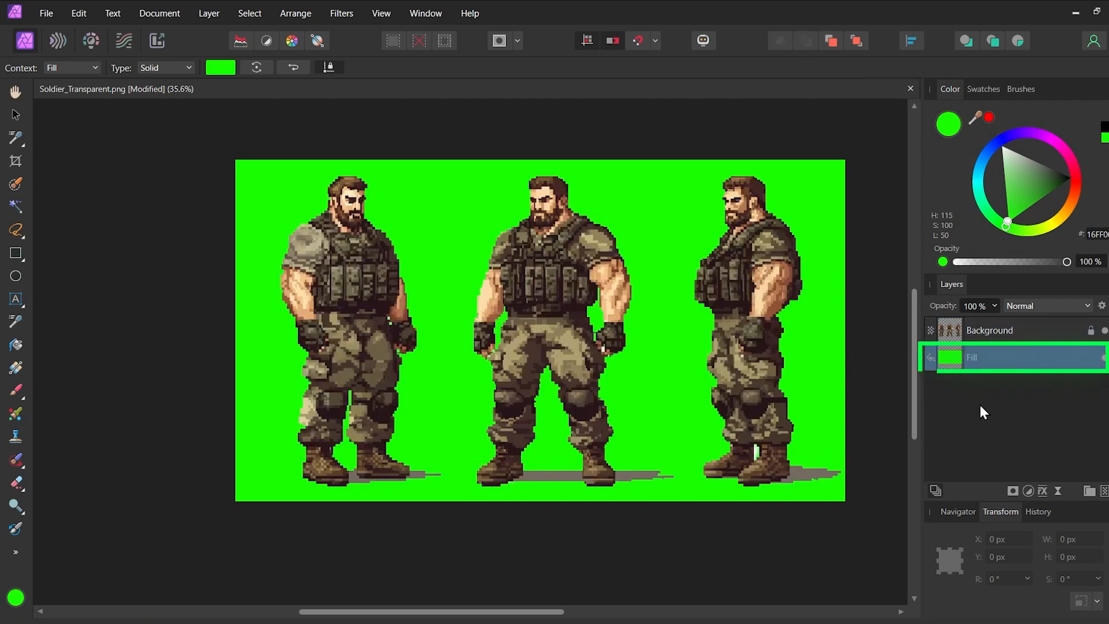
Check the soldiers for leftover white areas and add a mask to the Background layer.
{"action": "scroll", "coordinate": [380, 224], "scroll_direction": "up", "scroll_amount": 6}
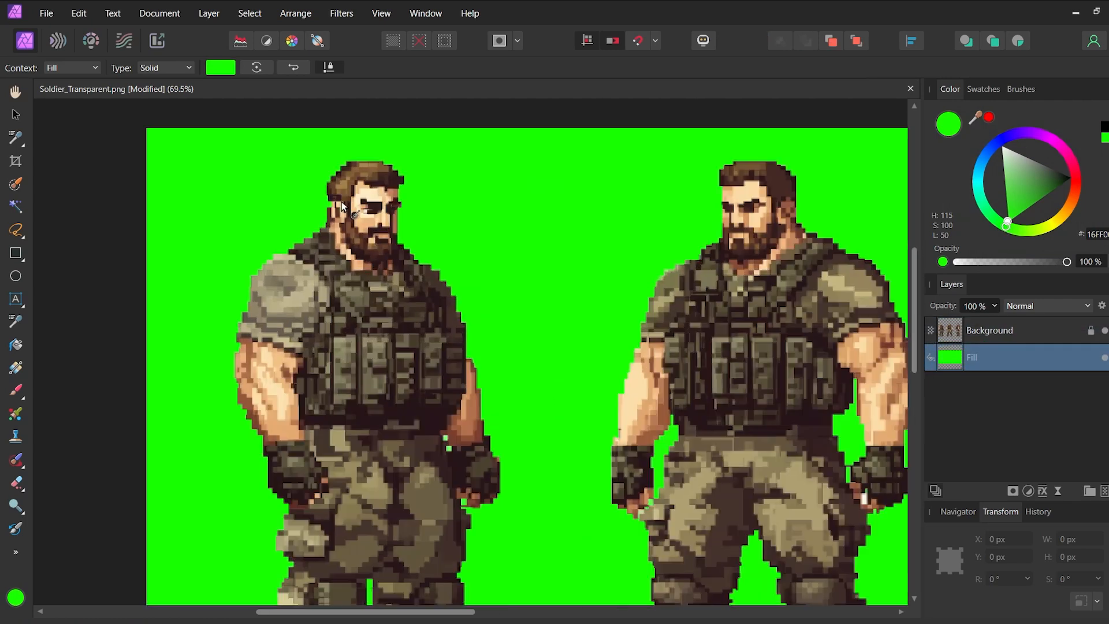
{"action": "scroll", "coordinate": [373, 237], "scroll_direction": "down", "scroll_amount": 10}
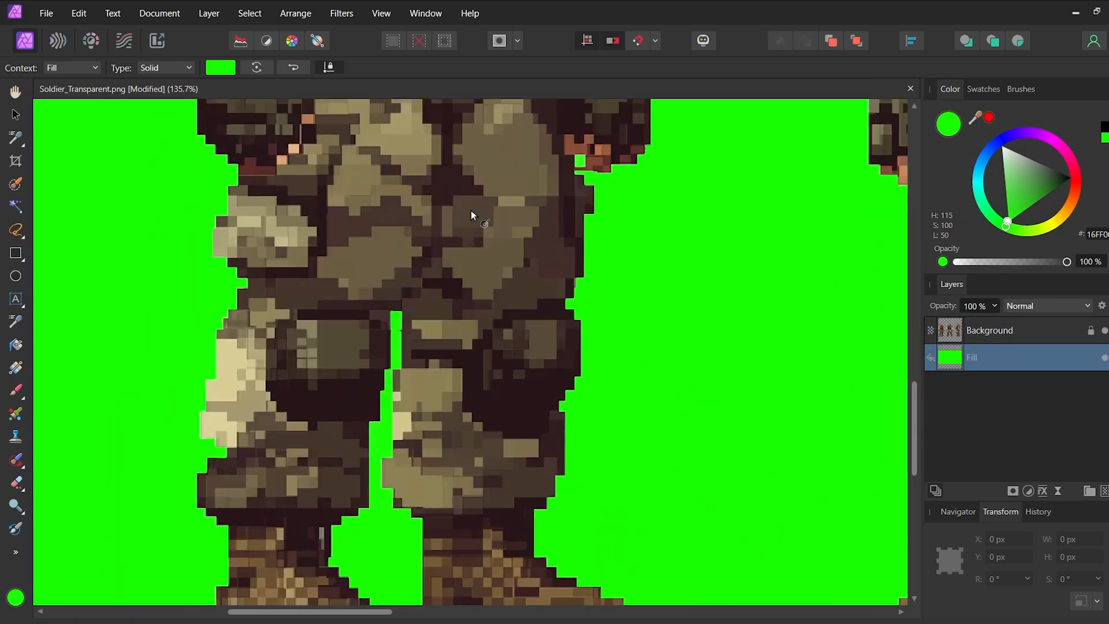
{"action": "scroll", "coordinate": [613, 276], "scroll_direction": "down", "scroll_amount": 5}
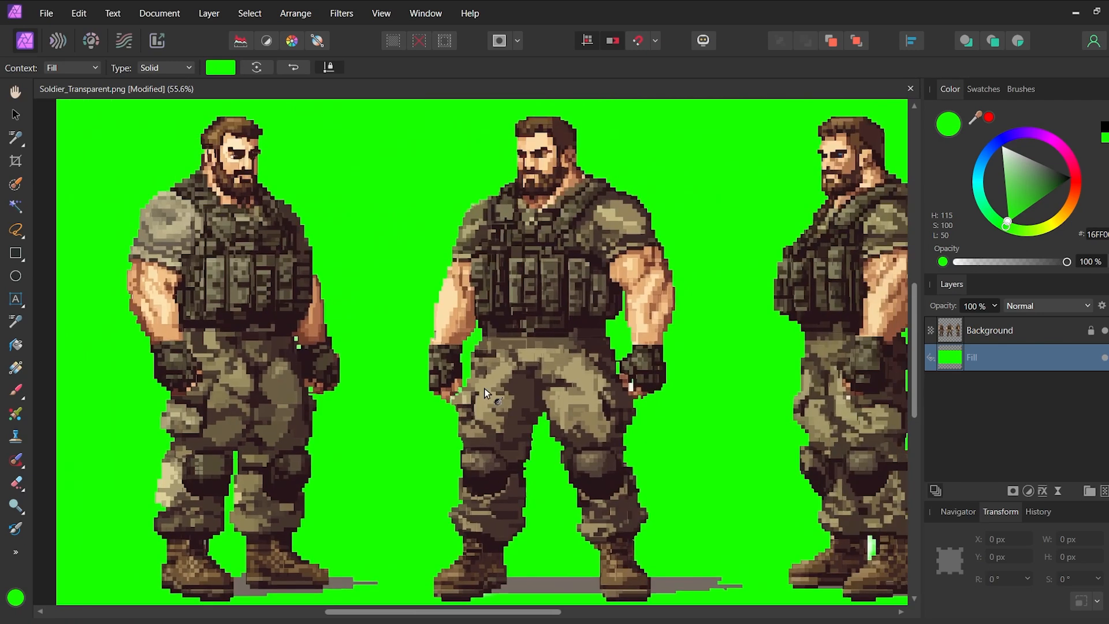
{"action": "scroll", "coordinate": [577, 326], "scroll_direction": "up", "scroll_amount": 8}
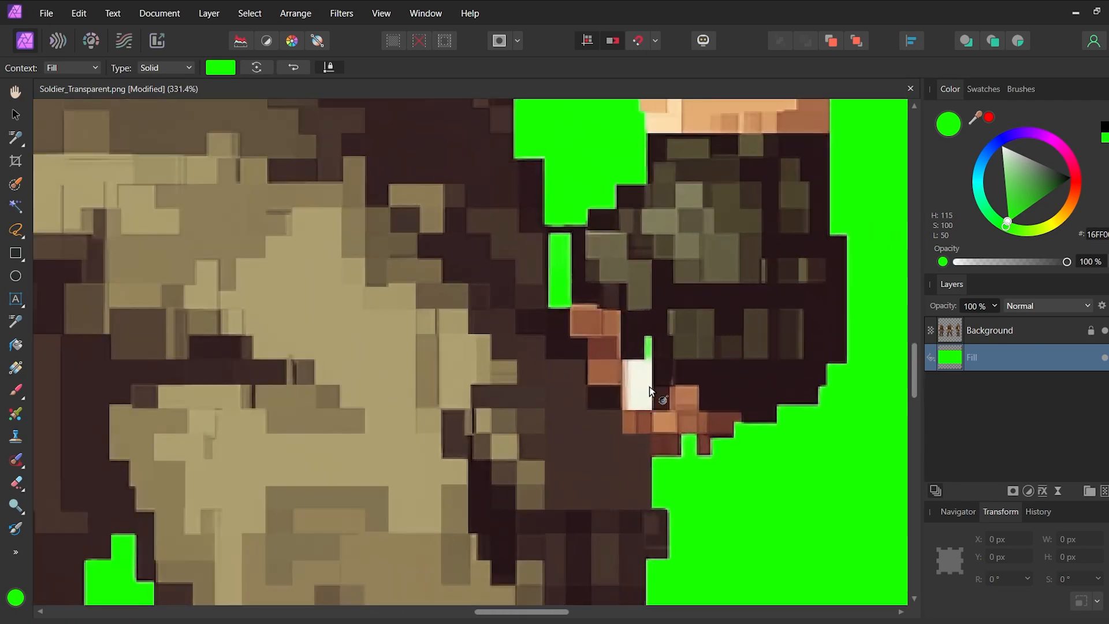
{"action": "left_click", "coordinate": [990, 329]}
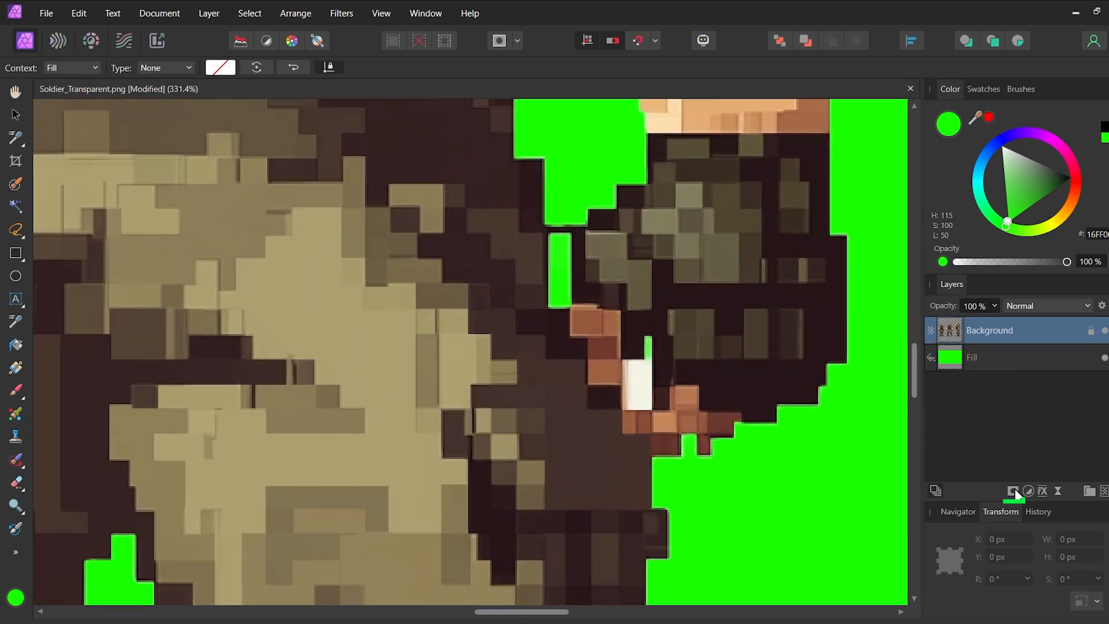
{"action": "left_click", "coordinate": [1013, 491]}
Select the white patch at the middle soldier's hand, about 15 by 26 px, and paint it black on the mask.
{"action": "scroll", "coordinate": [645, 363], "scroll_direction": "up", "scroll_amount": 3}
{"action": "key", "text": "m"}
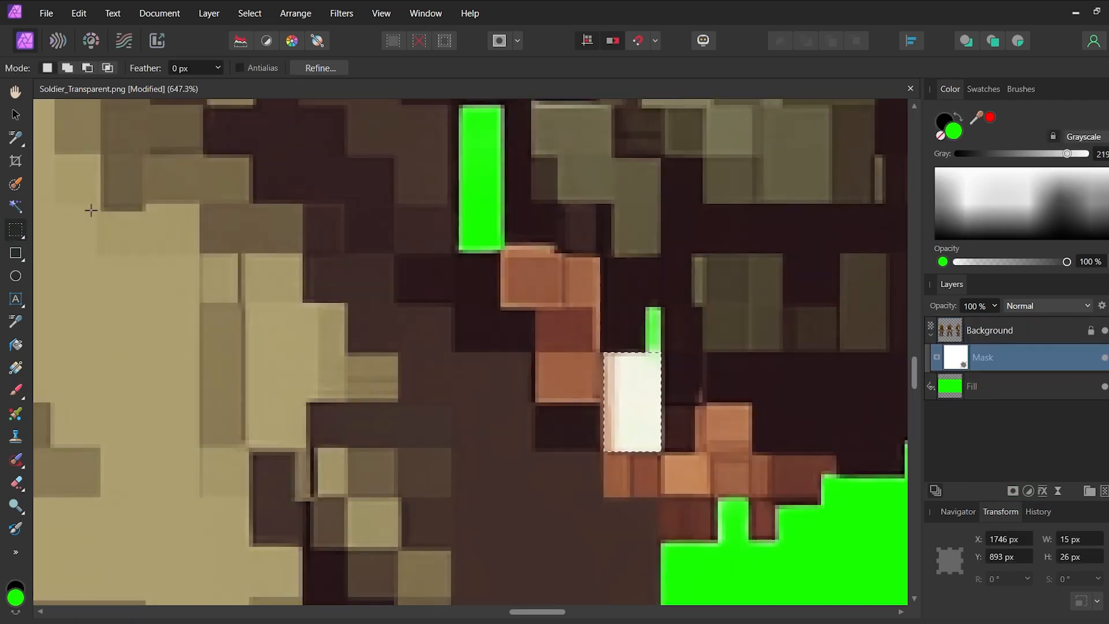
{"action": "key", "text": "b"}
{"action": "key", "text": "x"}
{"action": "left_click_drag", "start_coordinate": [618, 364], "coordinate": [635, 395]}
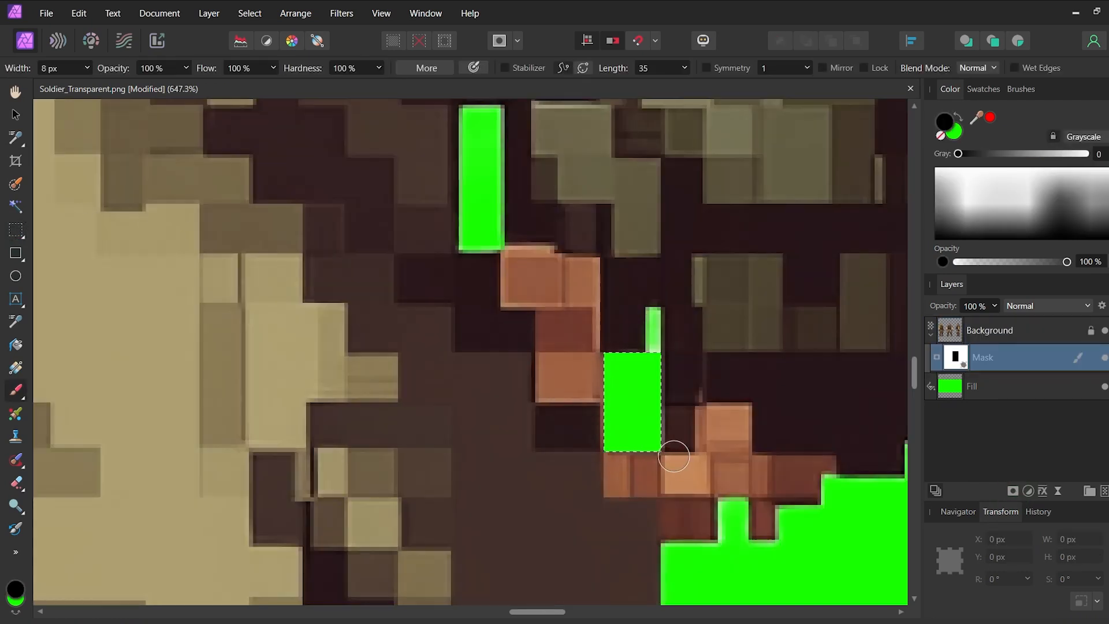
Clear the selection, select the thin strip above the masked patch, about 3 by 17 px, and mask it out with the black brush.
{"action": "key", "text": "m"}
{"action": "key", "text": "ctrl+d"}
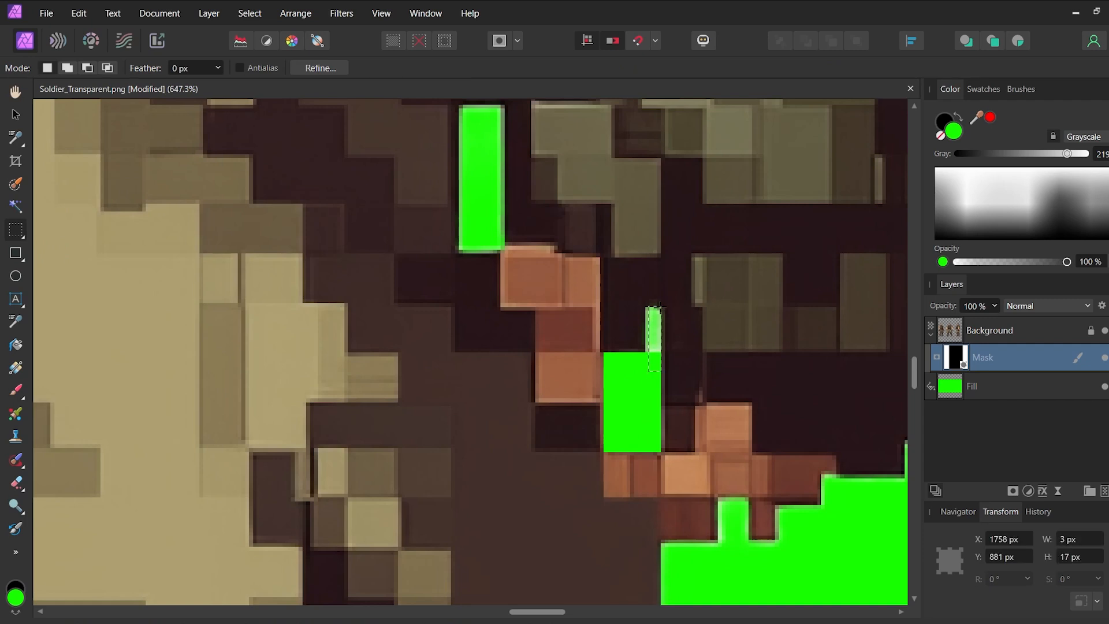
{"action": "left_click", "coordinate": [17, 391]}
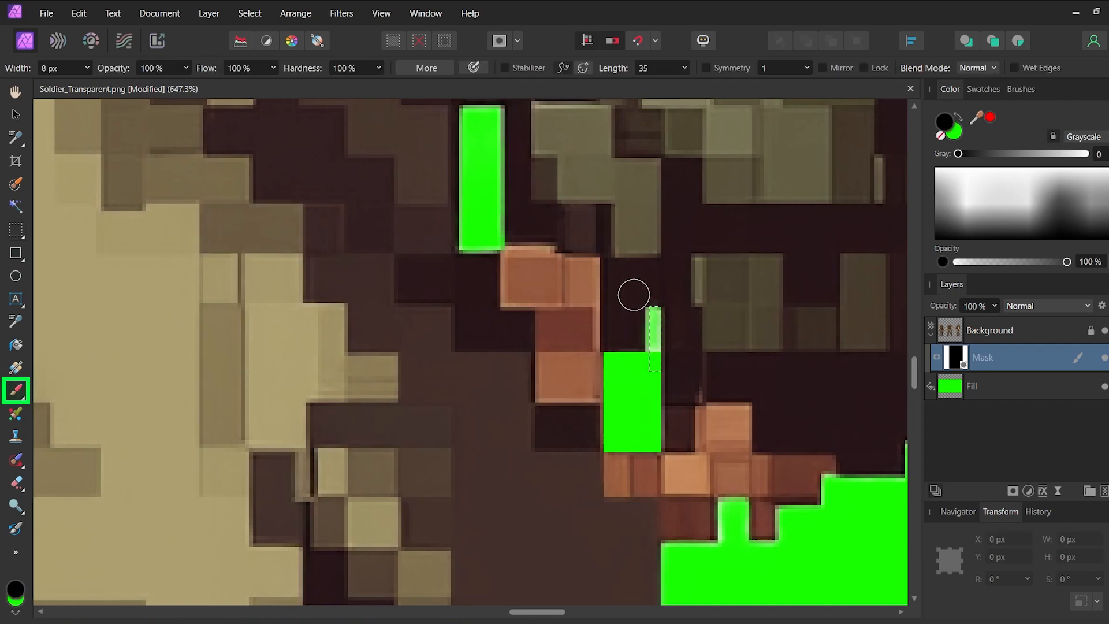
{"action": "scroll", "coordinate": [687, 334], "scroll_direction": "down", "scroll_amount": 10}
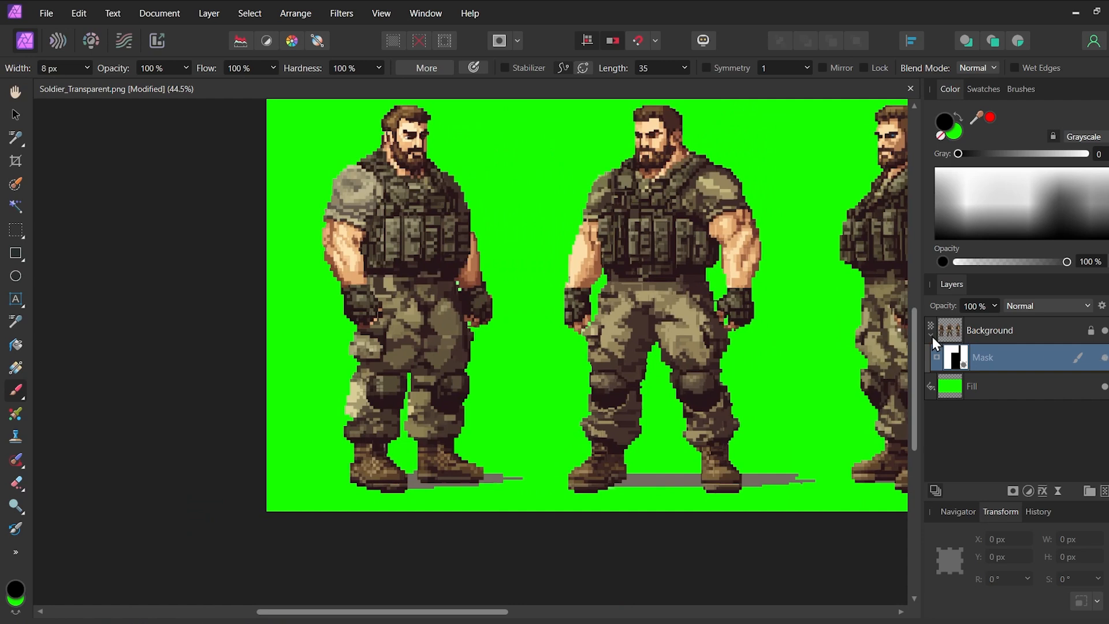
{"action": "scroll", "coordinate": [578, 320], "scroll_direction": "down", "scroll_amount": 2}
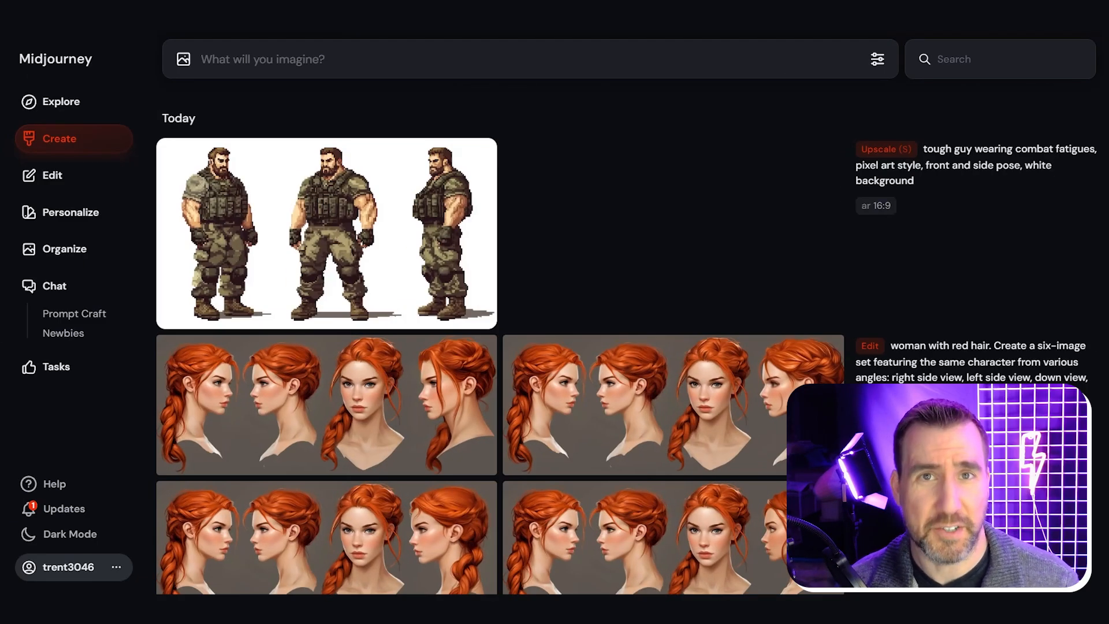
Generate images: "6 years old, spunky girl, wearing a coat and scarf, semi-flat illustration, multiple expressions and poses, full body, character sheet, white background --ar 16:9 --repeat 3".
{"action": "type", "text": "6 years old, spunky girl, wearing a coat and scarf, semi-flat illustration, multiple expressions and poses, full body, character sheet, white background --ar 16:9 --repeat 3"}
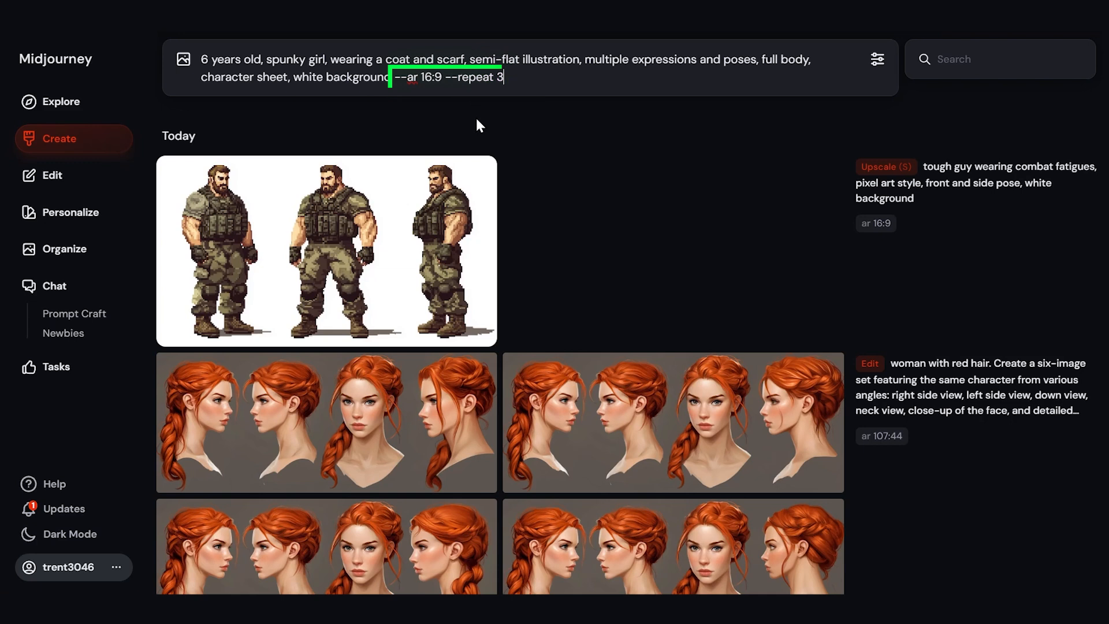
{"action": "key", "text": "Return"}
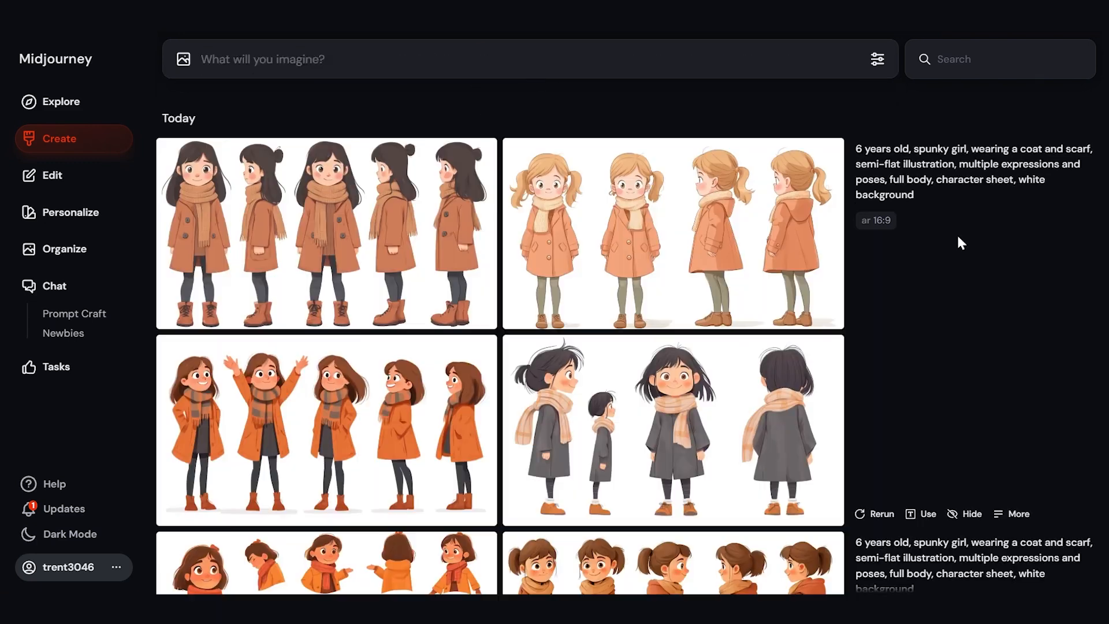
Add the sheet of the pigtailed girl in an orange coat and tan scarf, five full-body views, to the prompt as a character reference.
{"action": "scroll", "coordinate": [957, 233], "scroll_direction": "down", "scroll_amount": 4}
{"action": "scroll", "coordinate": [958, 233], "scroll_direction": "down", "scroll_amount": 6}
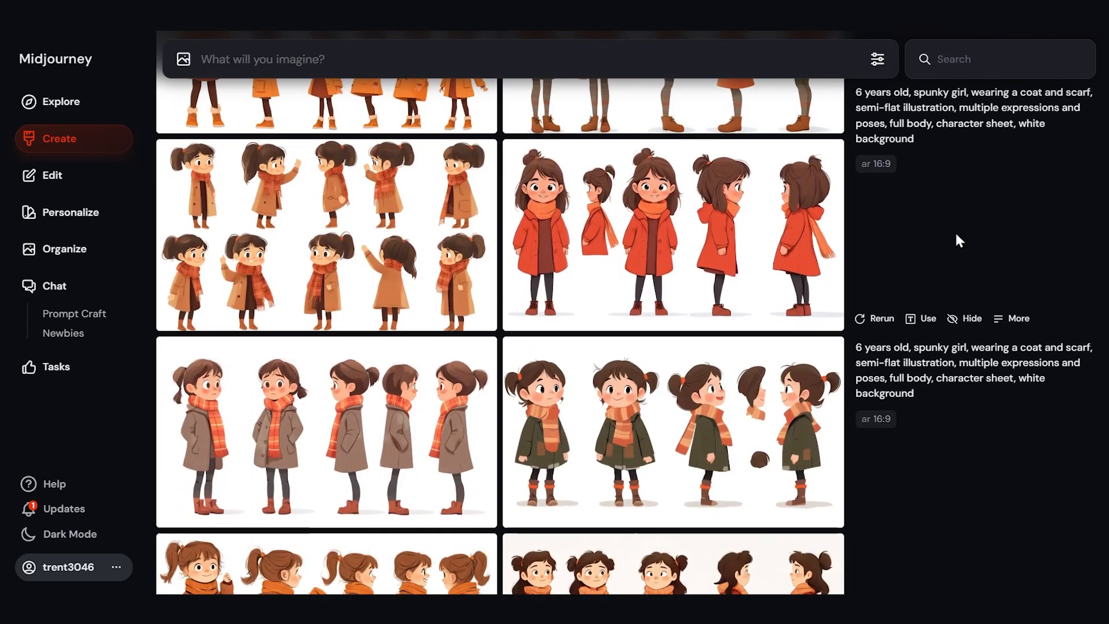
{"action": "scroll", "coordinate": [953, 224], "scroll_direction": "up", "scroll_amount": 5}
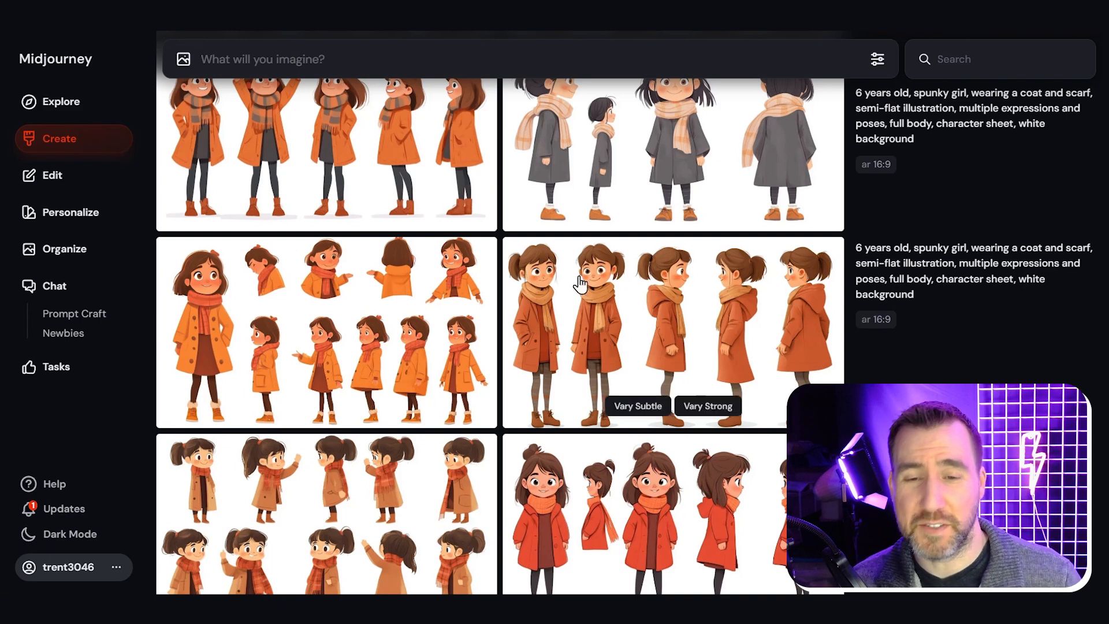
{"action": "left_click_drag", "start_coordinate": [576, 282], "coordinate": [237, 61]}
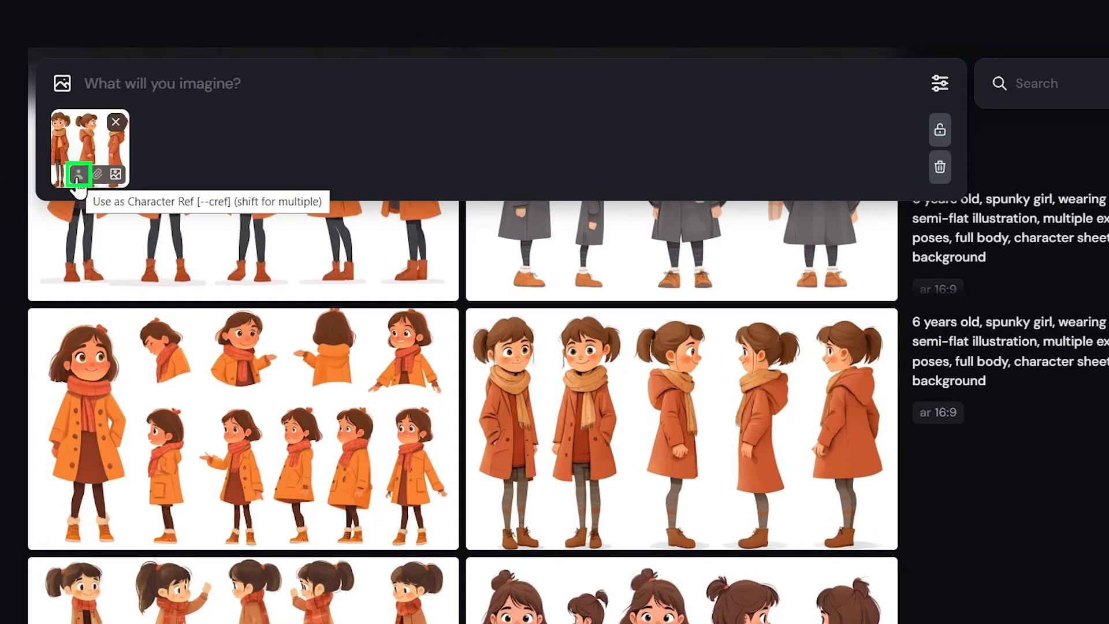
{"action": "left_click", "coordinate": [79, 185]}
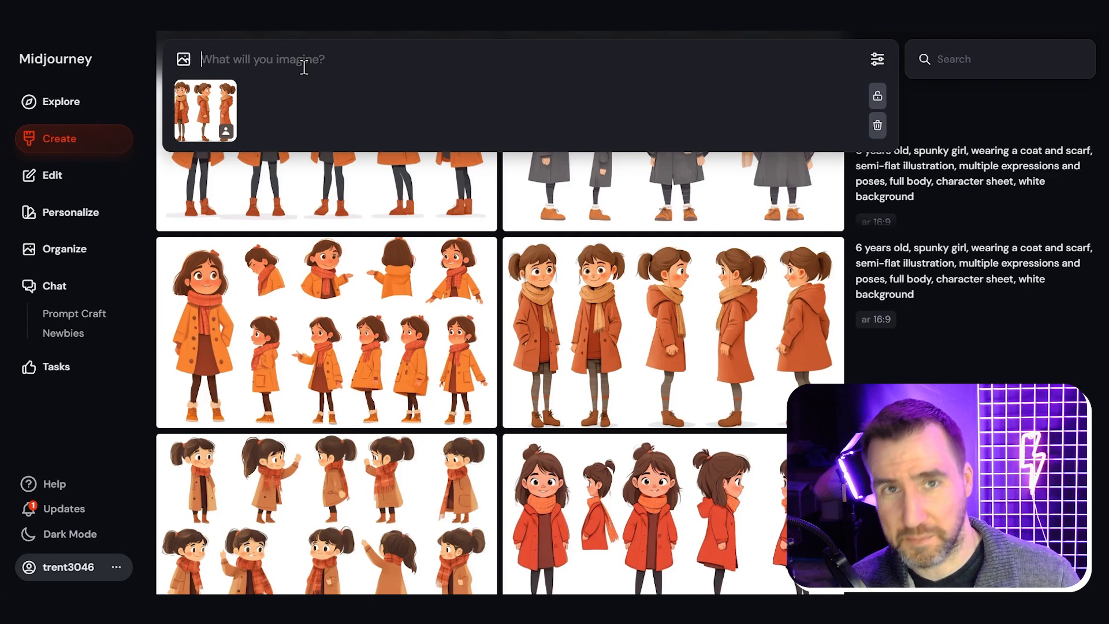
Generate images with the prompt "girl walking down the street, city street, taxi cab, building steps, blue sky, children's book style".
{"action": "type", "text": "girl walking down the street, city street, taxi cab, building steps, blue sky, children's book style"}
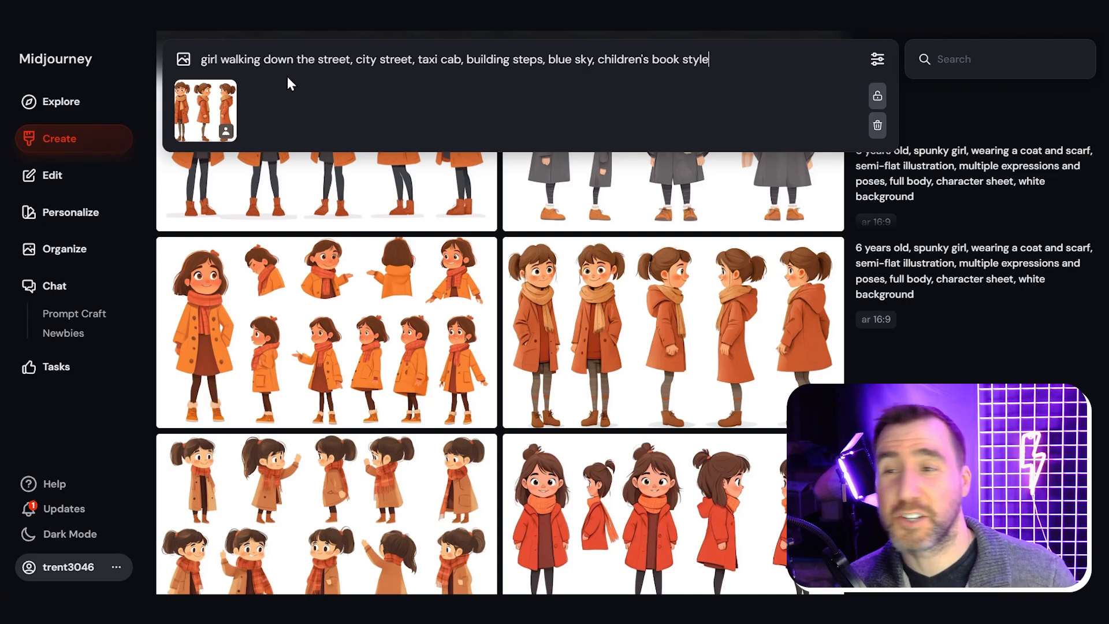
{"action": "key", "text": "Return"}
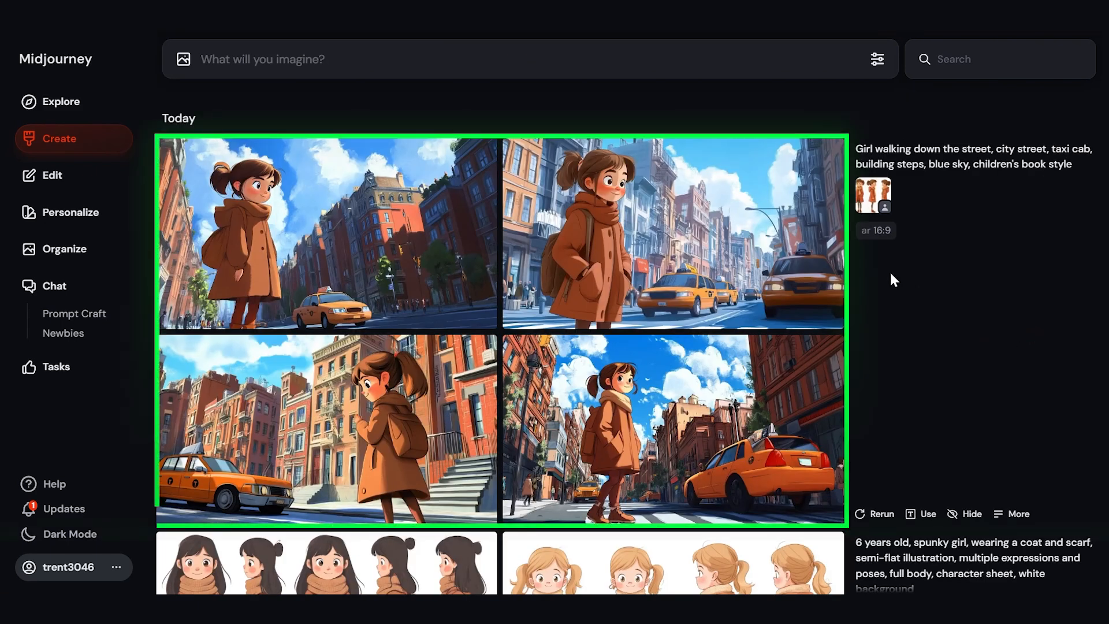
{"action": "mouse_move", "coordinate": [504, 273]}
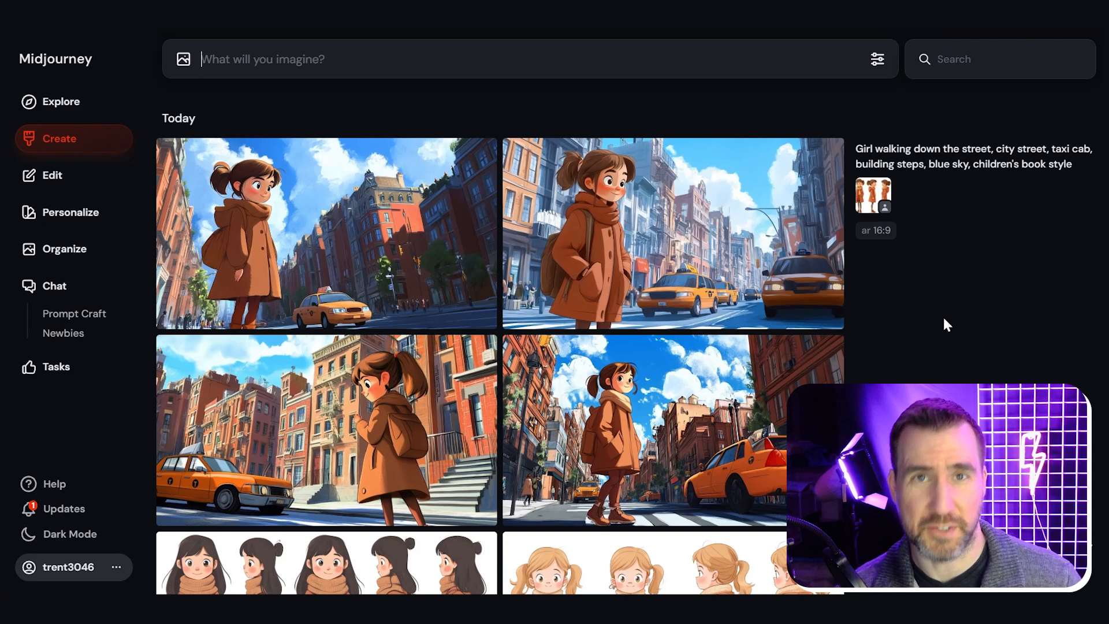
Reuse the character sheet as character reference and add the generated street image with the building steps as a style reference.
{"action": "left_click", "coordinate": [876, 198]}
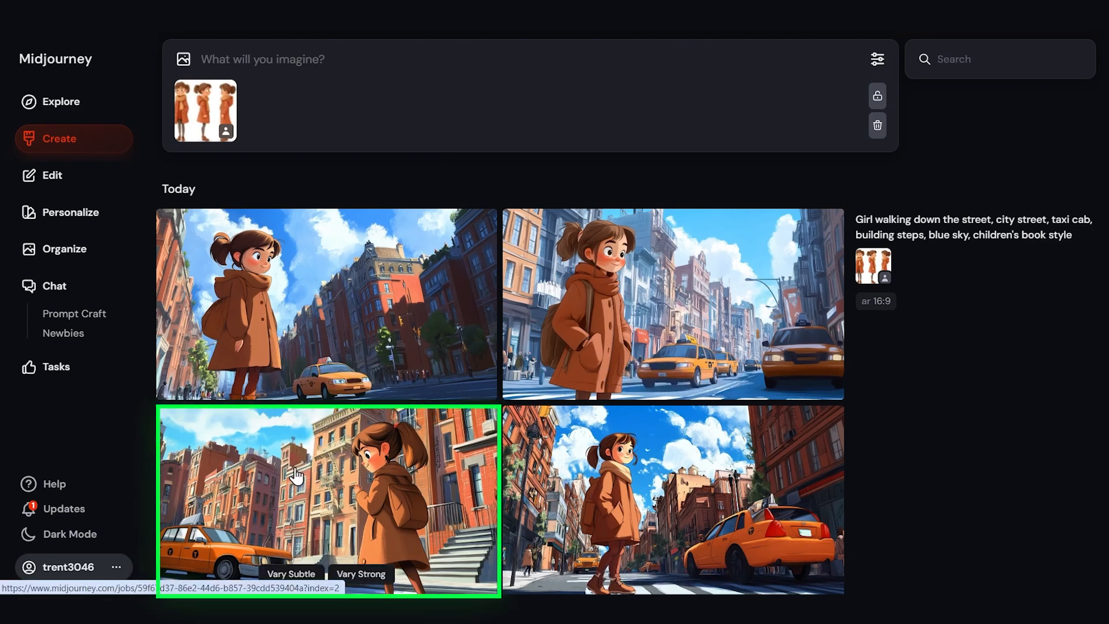
{"action": "left_click_drag", "start_coordinate": [300, 476], "coordinate": [307, 269]}
{"action": "left_click_drag", "start_coordinate": [282, 130], "coordinate": [280, 113]}
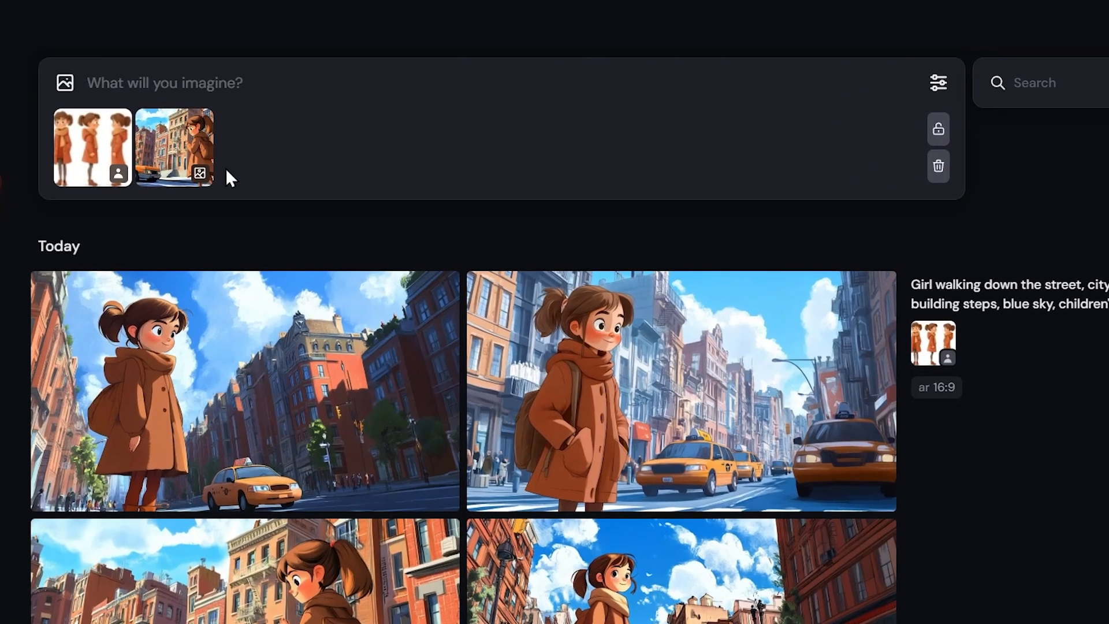
{"action": "mouse_move", "coordinate": [199, 177]}
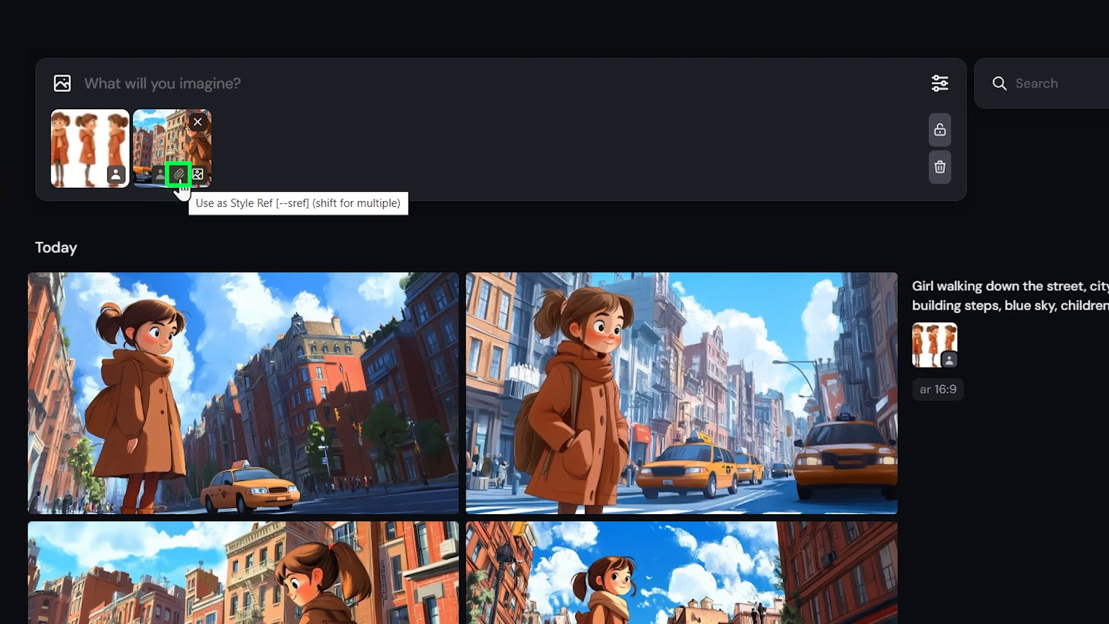
{"action": "left_click", "coordinate": [180, 183]}
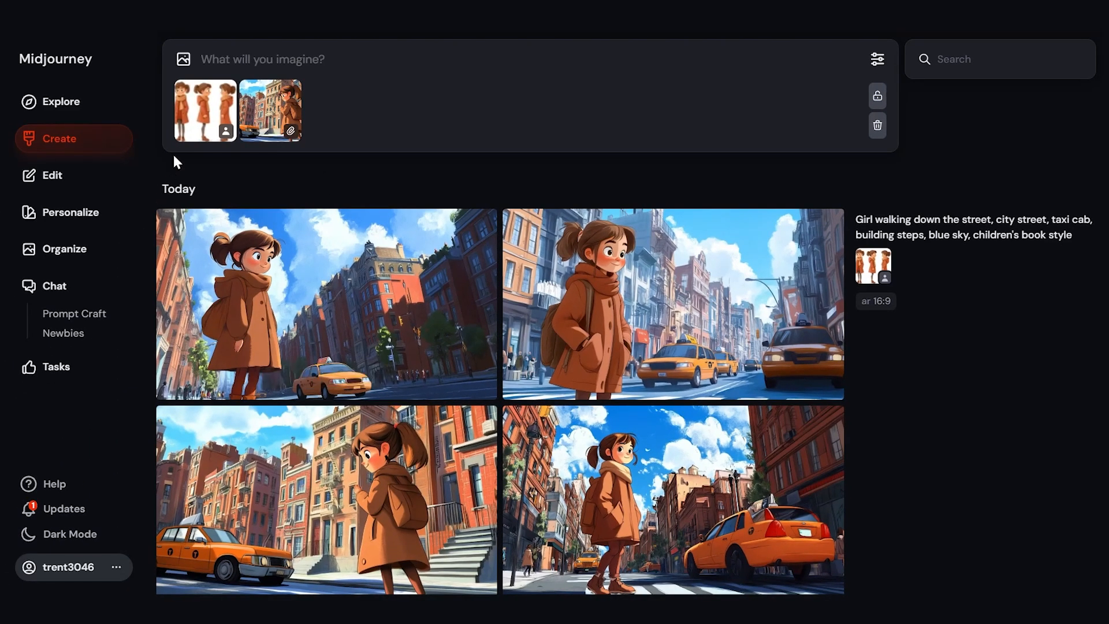
Generate images with the character and style references from the prompt "girl at the airport, wearing a blue jacket, children's book style".
{"action": "mouse_move", "coordinate": [183, 139]}
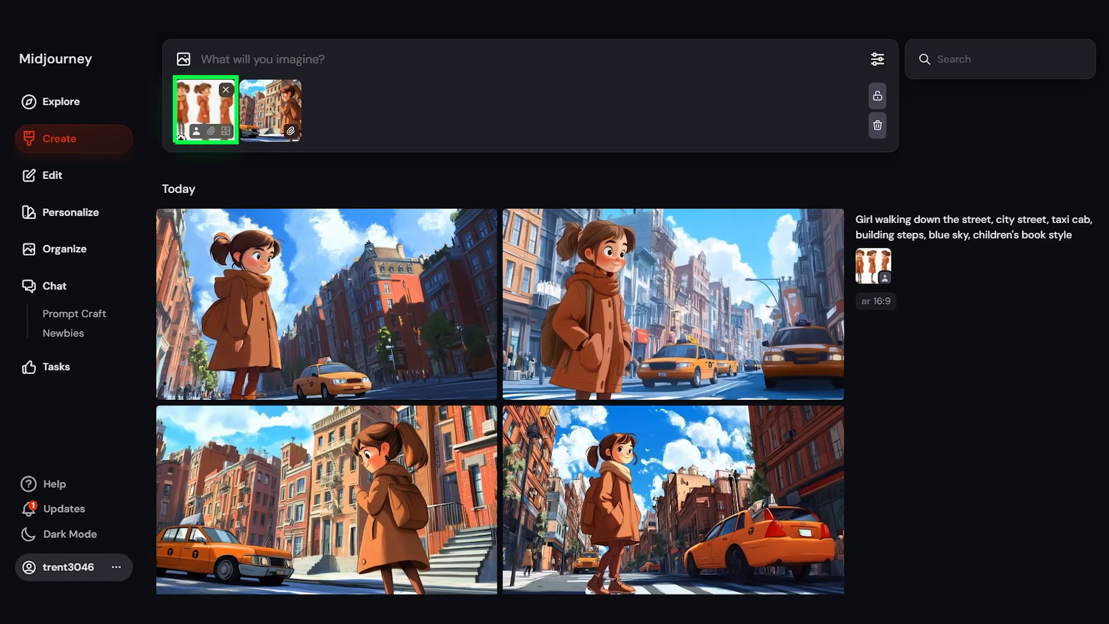
{"action": "mouse_move", "coordinate": [269, 132]}
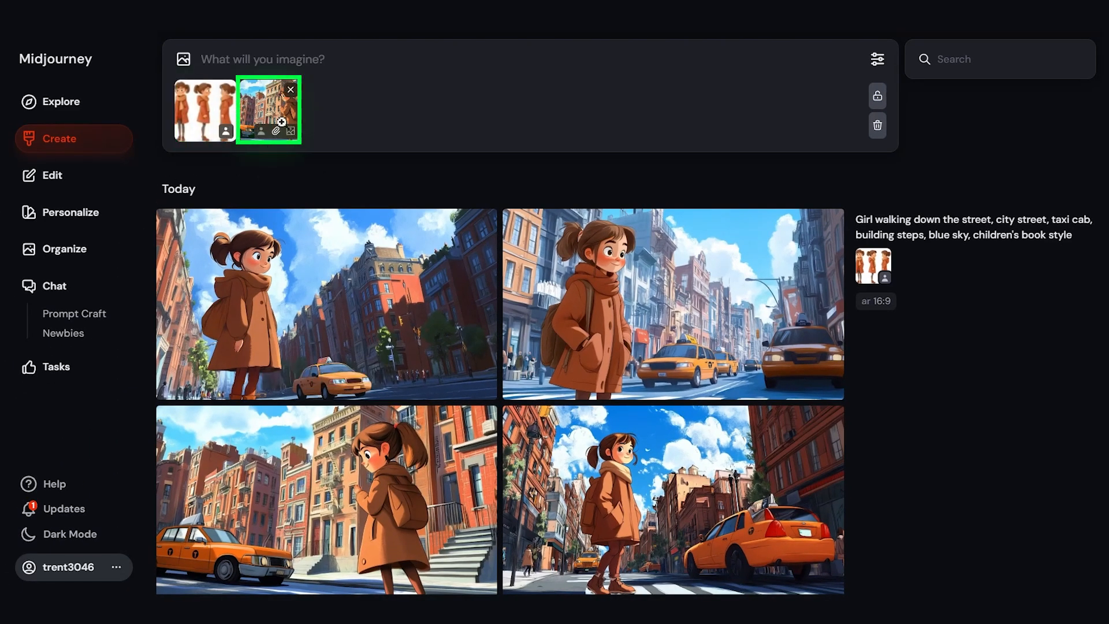
{"action": "left_click", "coordinate": [276, 131]}
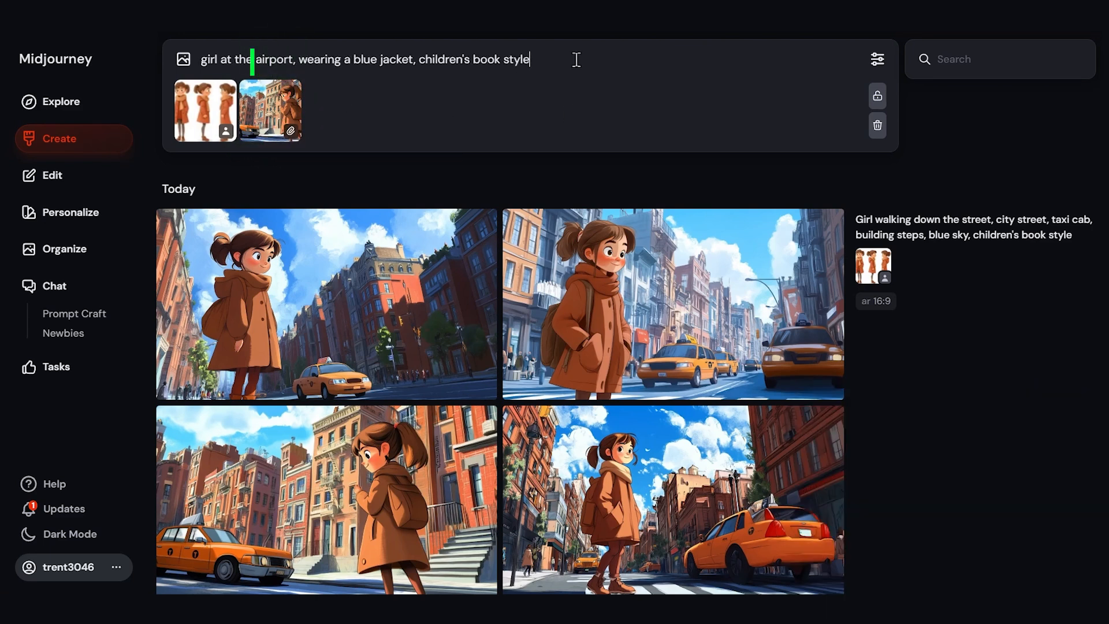
{"action": "key", "text": "Return"}
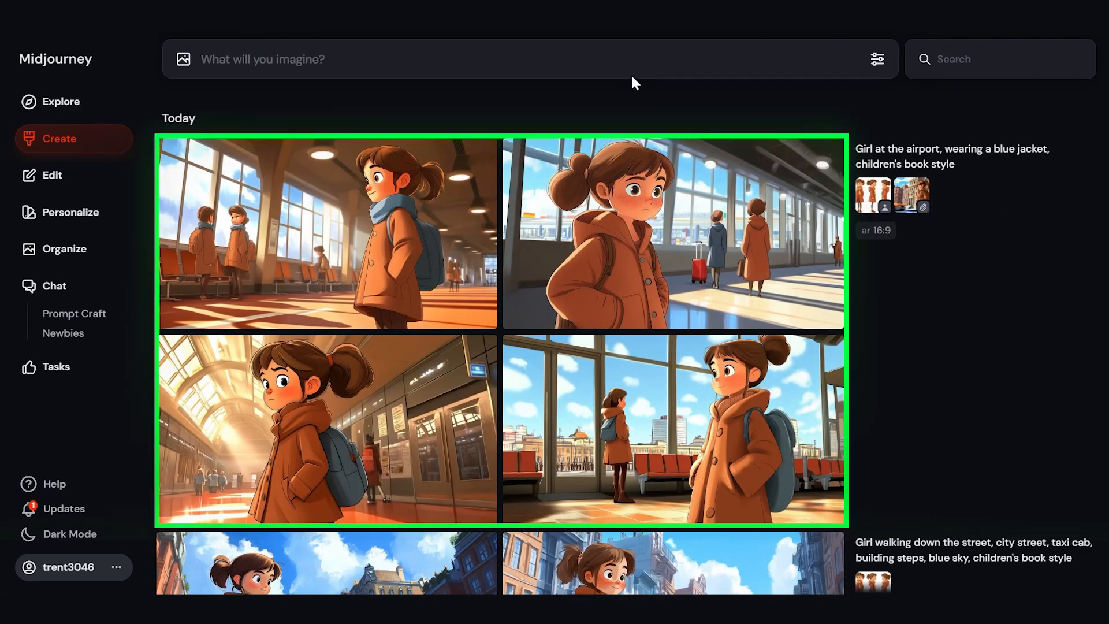
Generate "girl playing soccer, wearing a red shirt and blue shorts, children's book style" with the airport job's character and style references.
{"action": "type", "text": "girl playing soccer, wearing a red shirt and blue shorts, children's book style"}
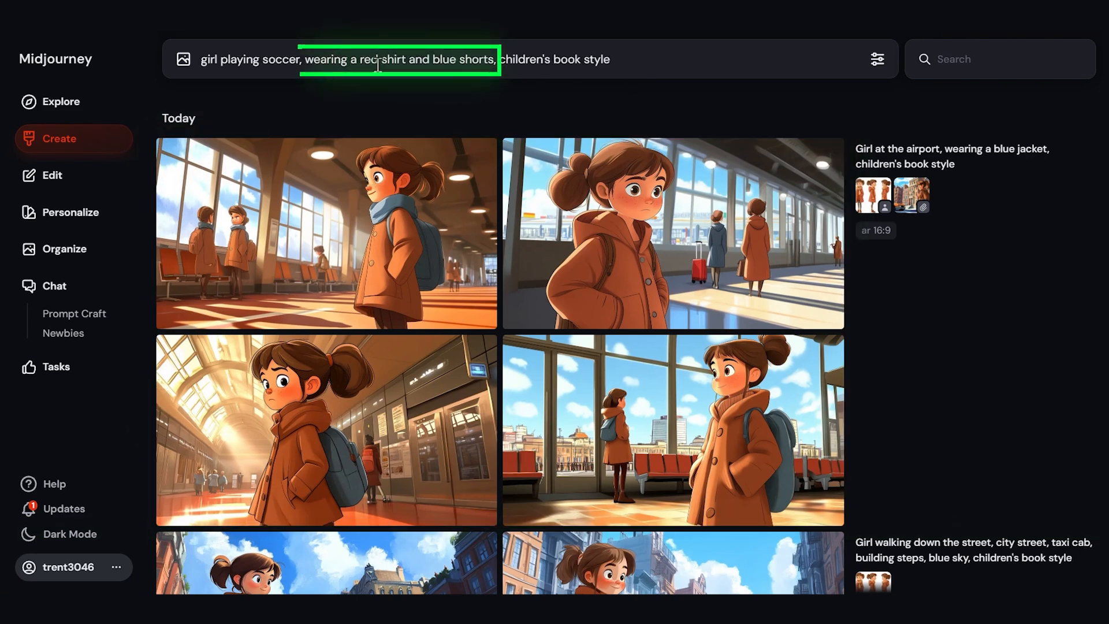
{"action": "left_click", "coordinate": [873, 190]}
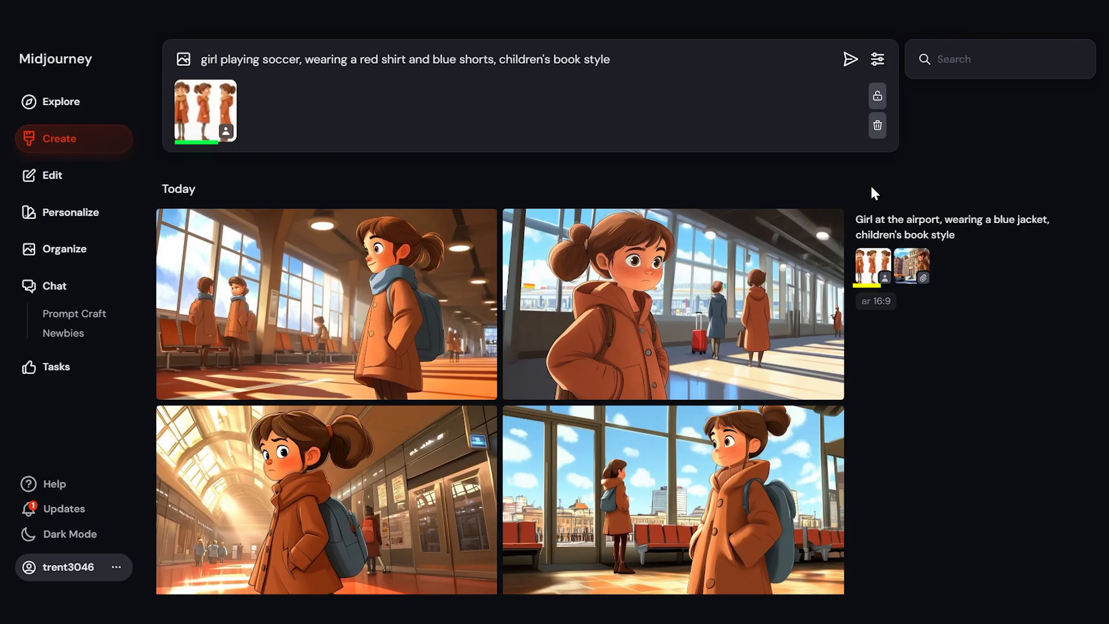
{"action": "left_click", "coordinate": [911, 266]}
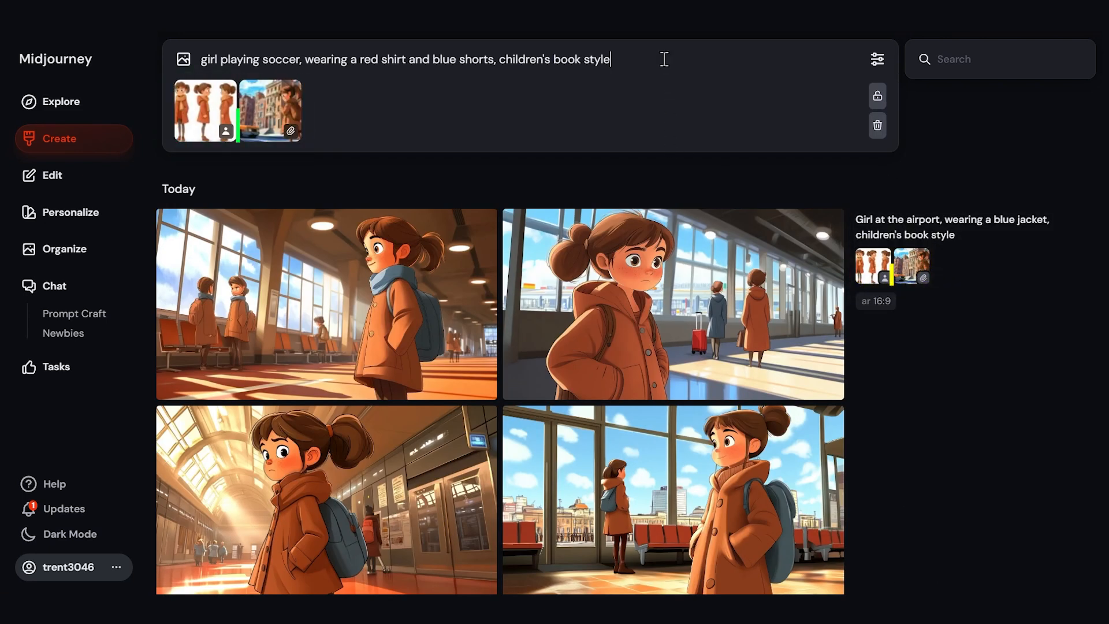
{"action": "key", "text": "Return"}
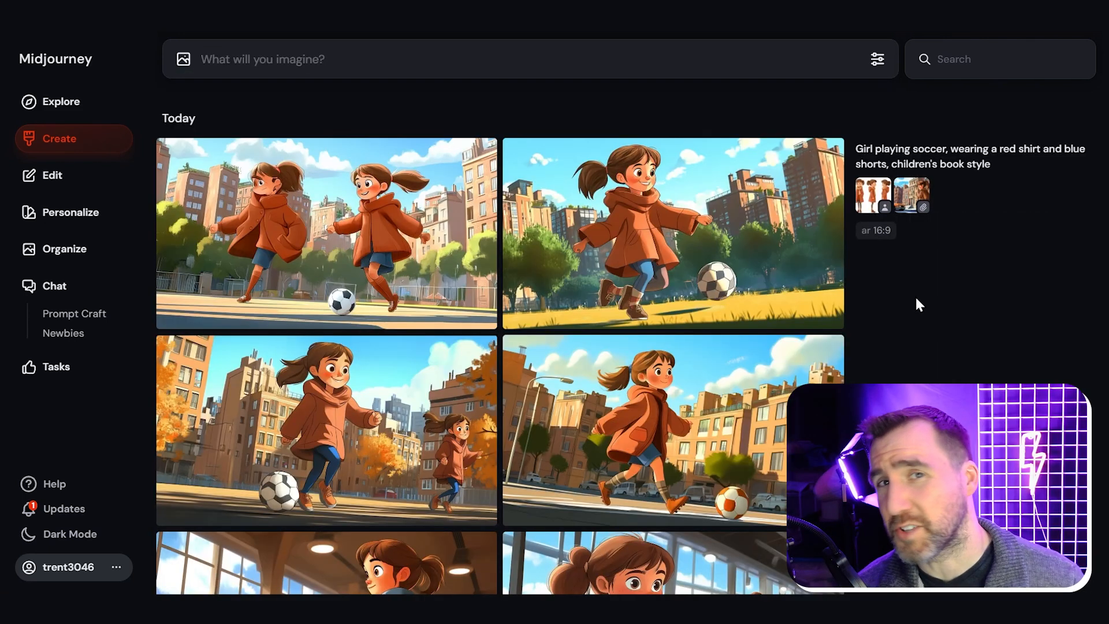
Reuse the soccer prompt with both references, append "--cw 25" for a lower character weight, and generate the images.
{"action": "mouse_move", "coordinate": [779, 250]}
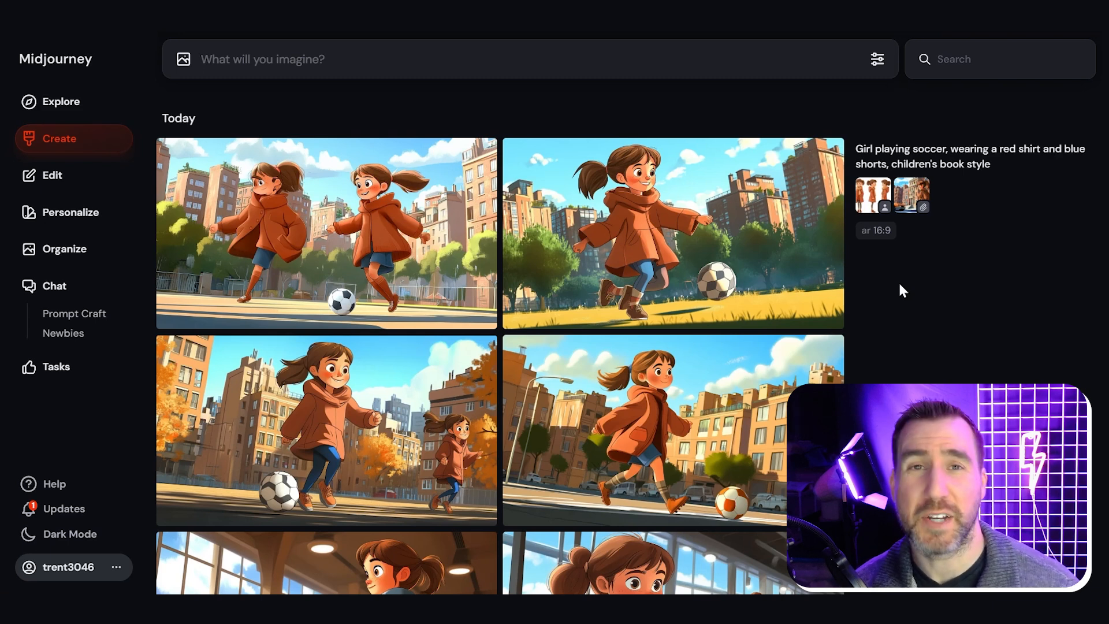
{"action": "left_click", "coordinate": [970, 156]}
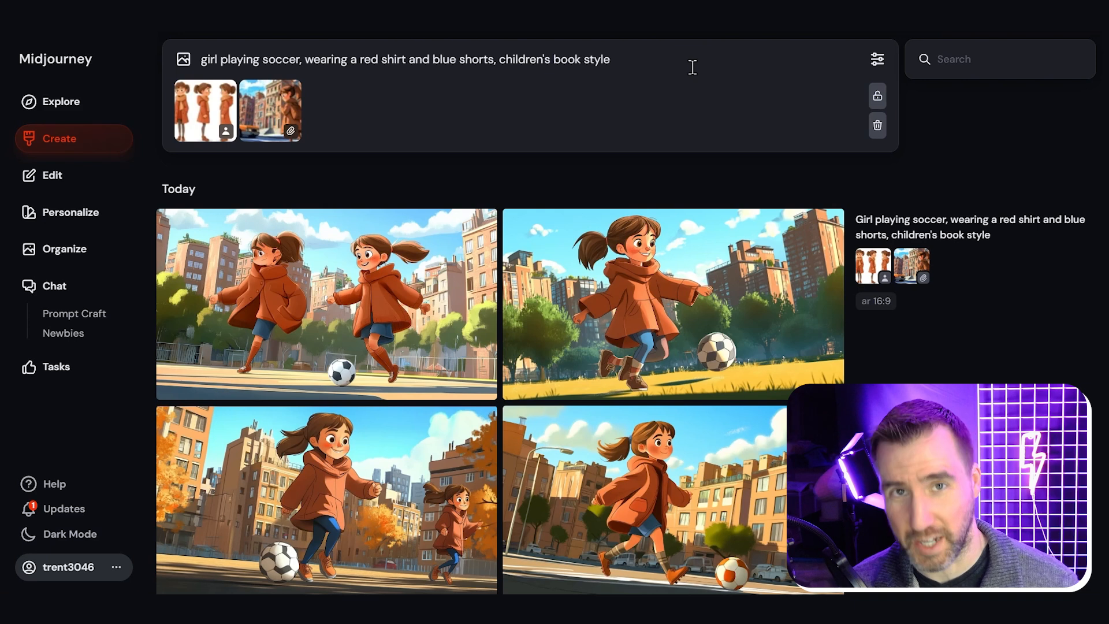
{"action": "type", "text": "--cw 25"}
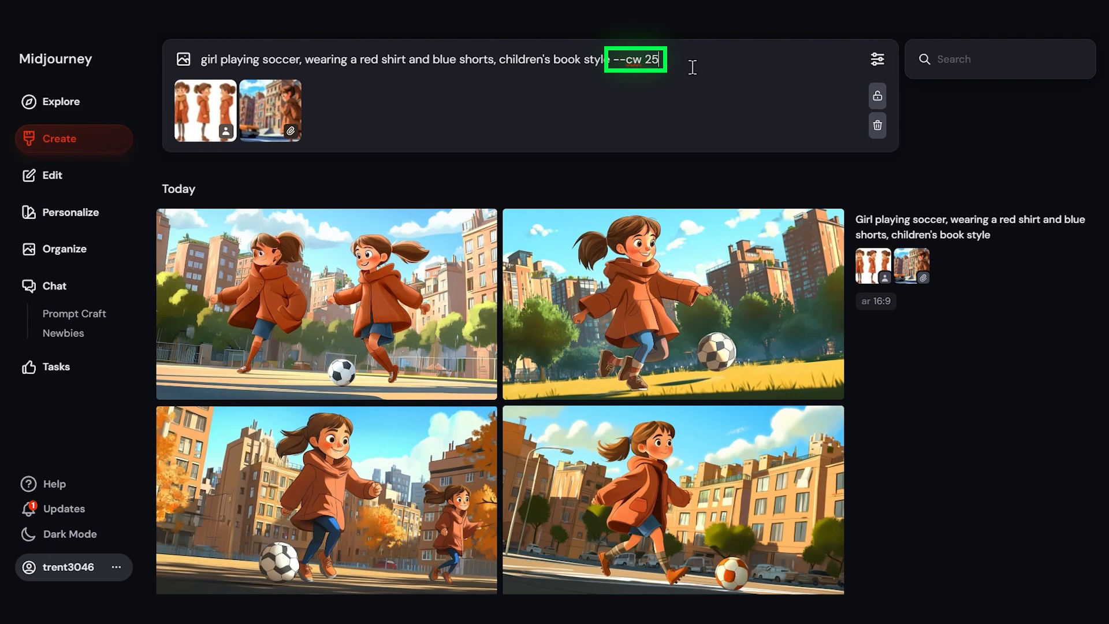
{"action": "key", "text": "Return"}
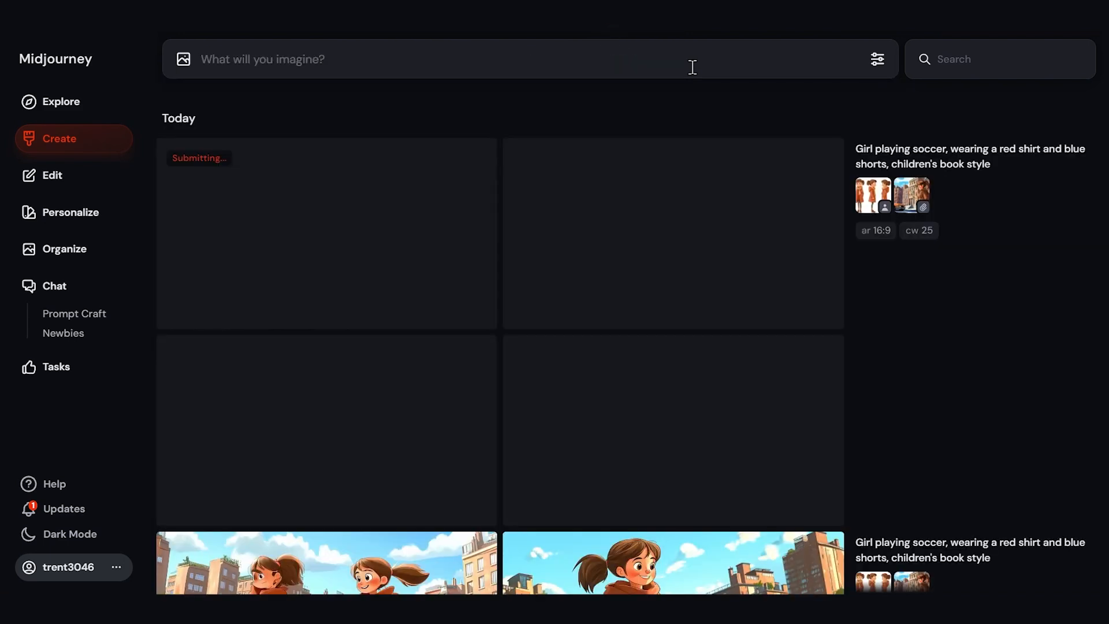